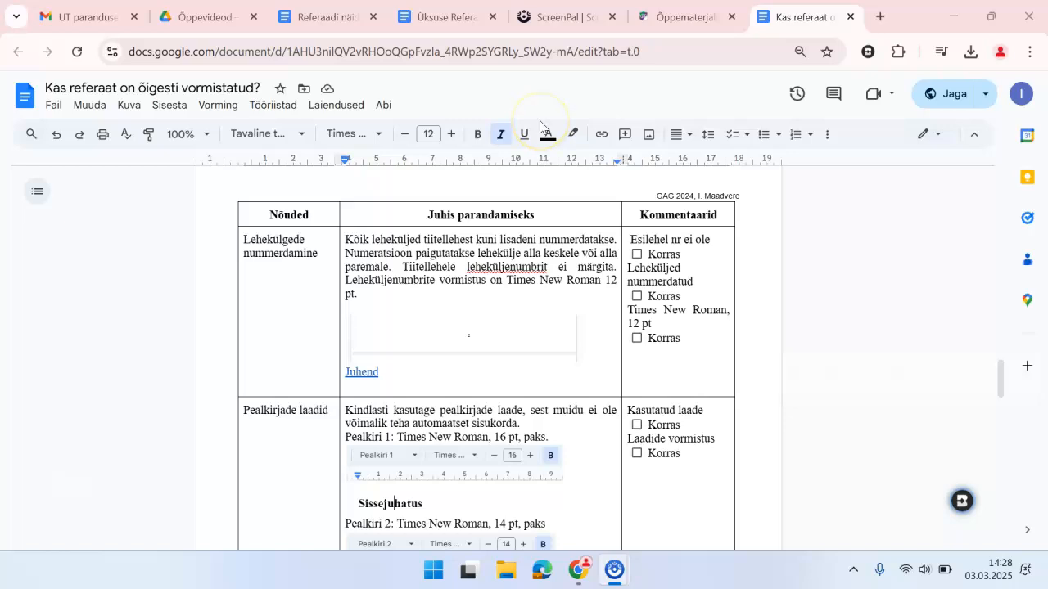
# In the "Üksuse Referaadi näidis (vormistamiseks) koopia" document, add page numbers to the footer, starting at 1 and hidden on the first page.
pyautogui.click(442, 16)
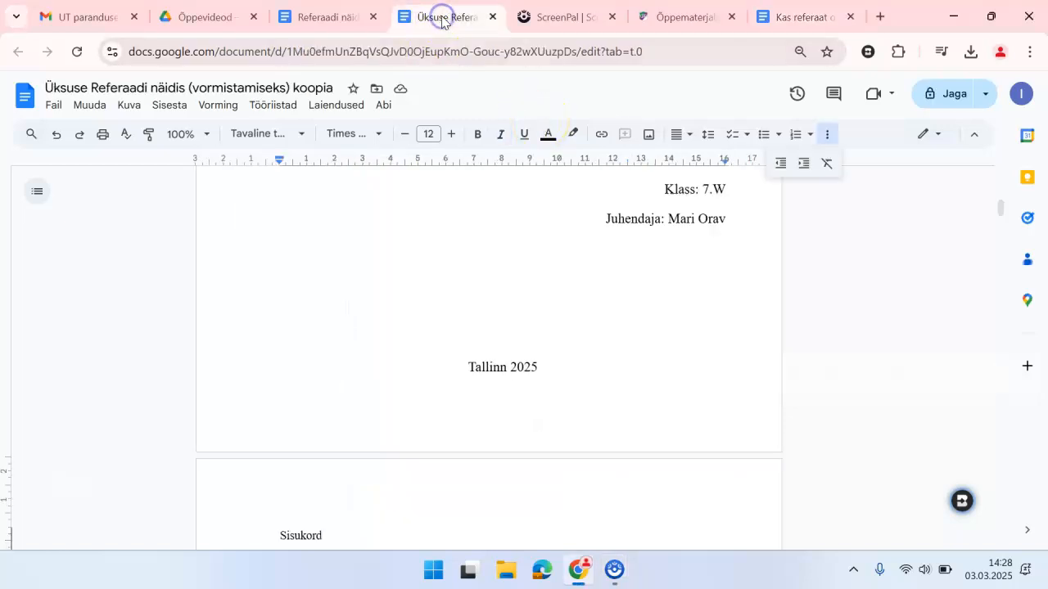
pyautogui.click(171, 113)
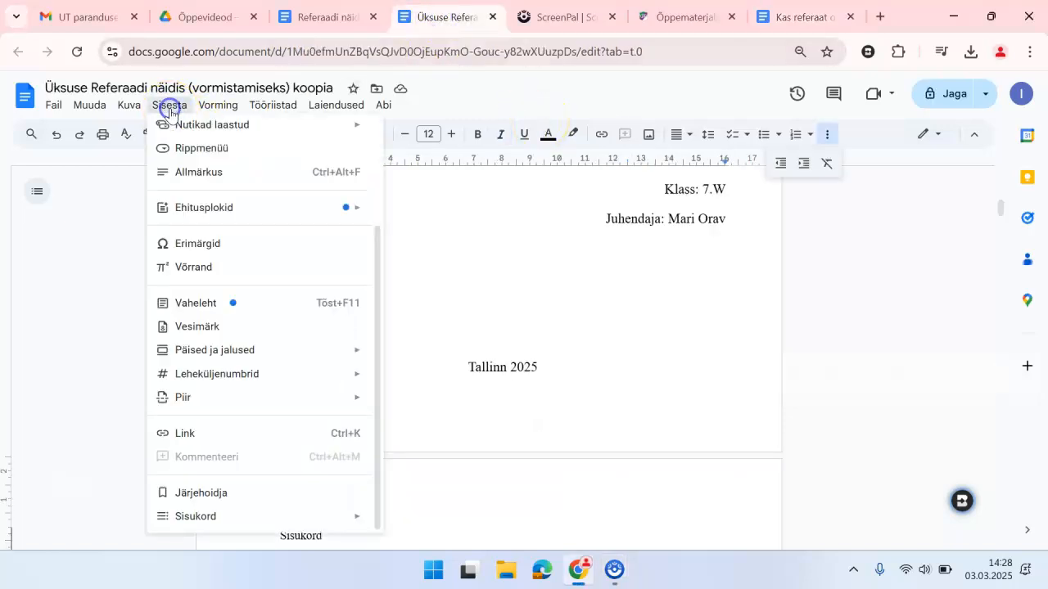
pyautogui.moveTo(264, 378)
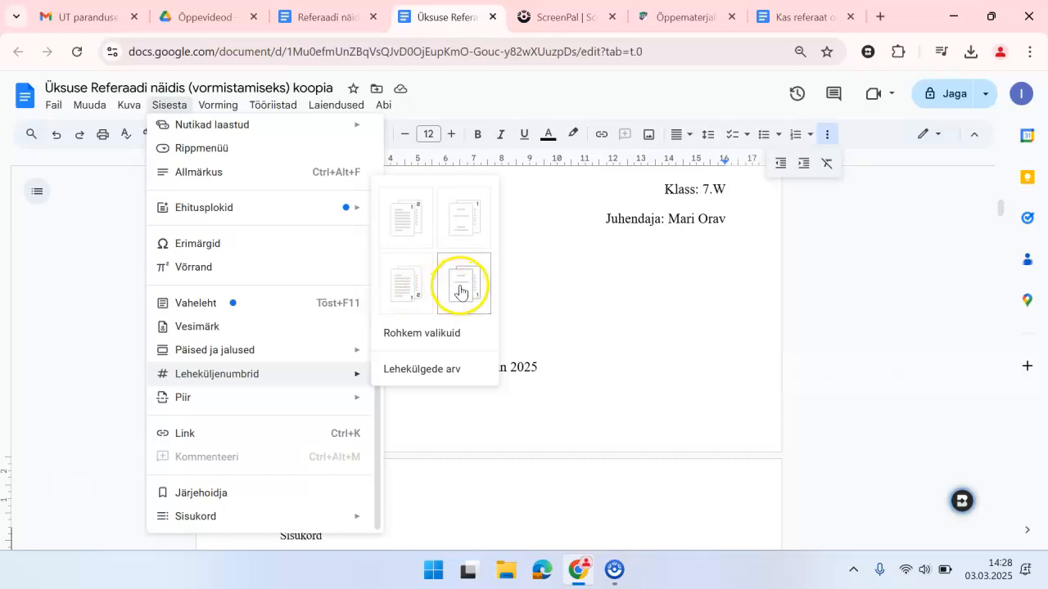
pyautogui.click(423, 336)
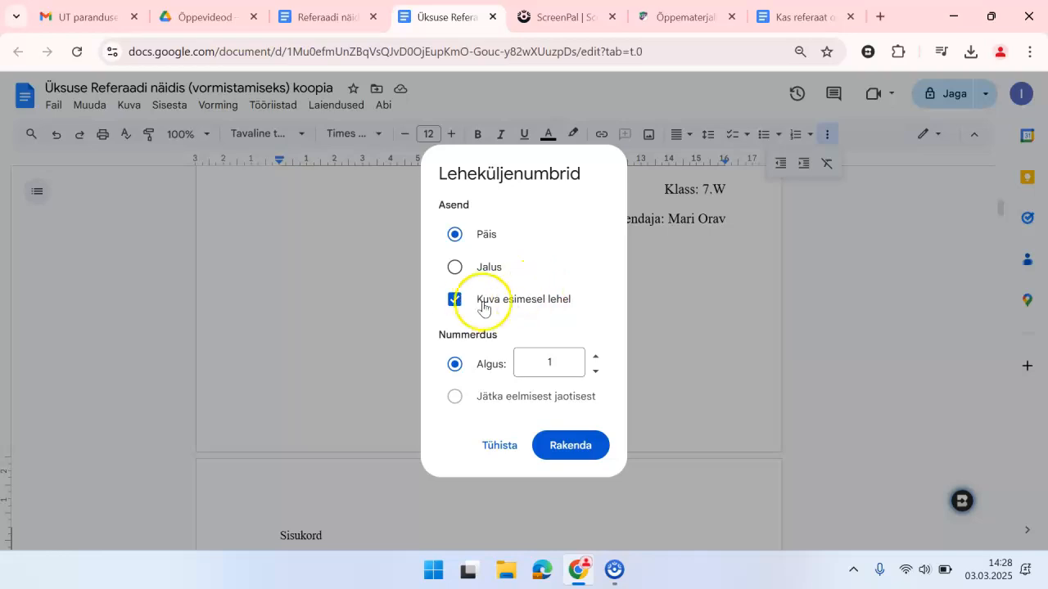
pyautogui.click(455, 300)
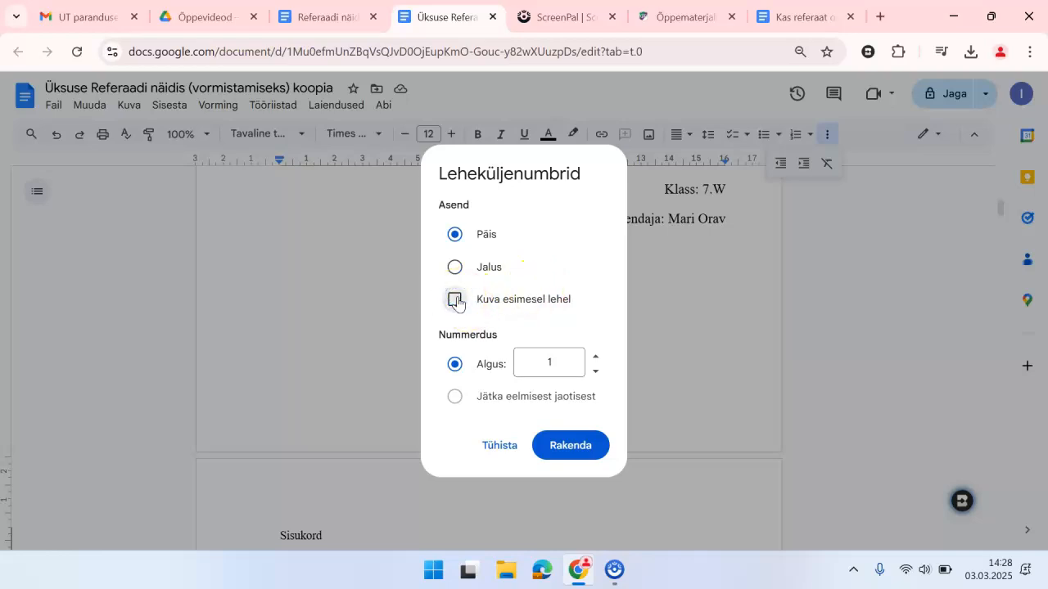
pyautogui.click(457, 268)
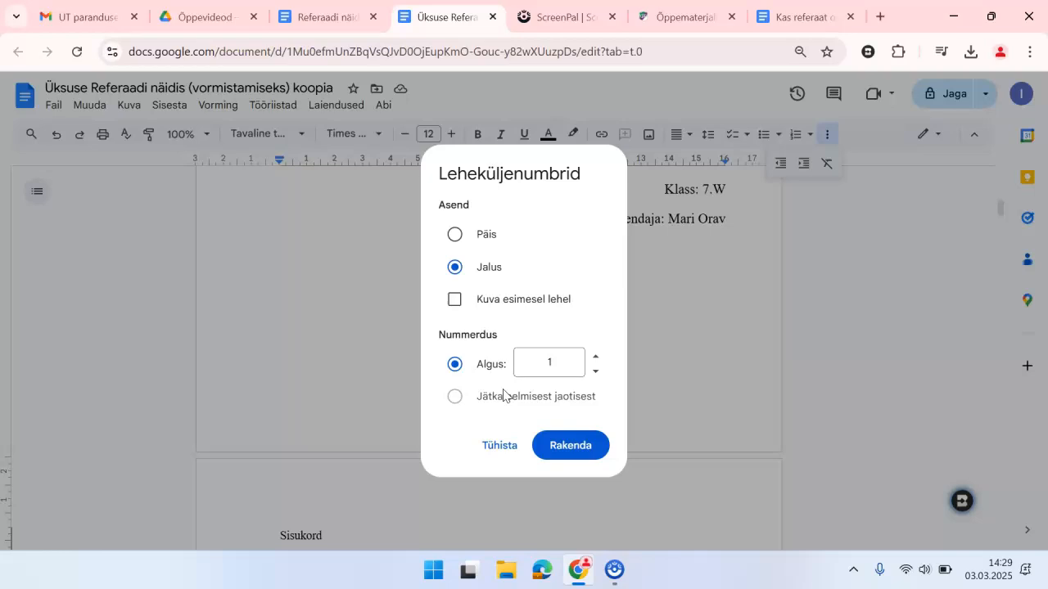
pyautogui.click(561, 449)
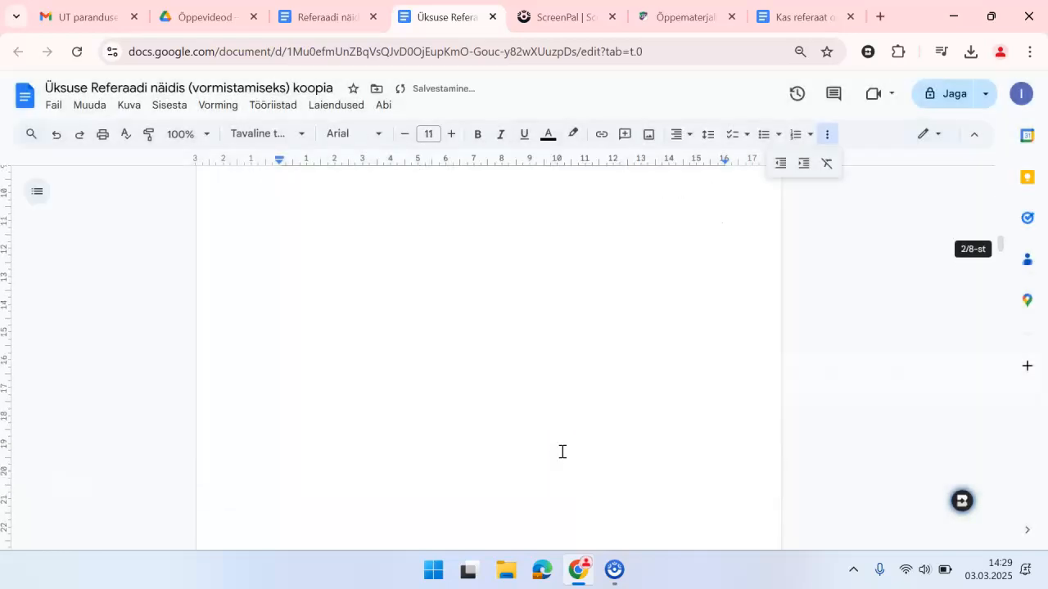
# Examine the footers of the title page and the following pages to check the page numbering.
pyautogui.scroll(2, 562, 450)
pyautogui.click(449, 297)
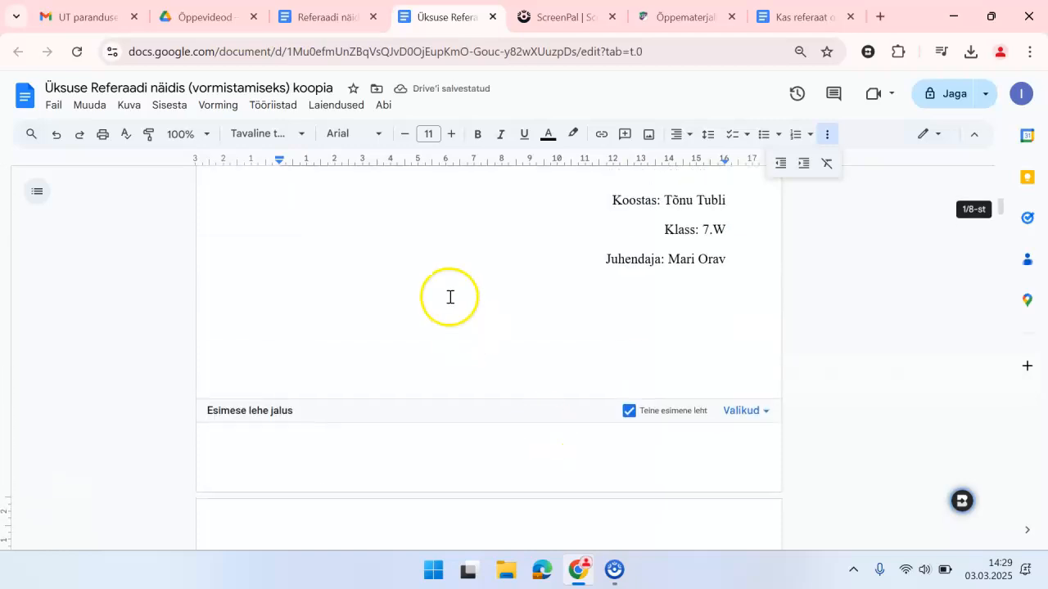
pyautogui.scroll(-2, 450, 298)
pyautogui.scroll(5, 449, 297)
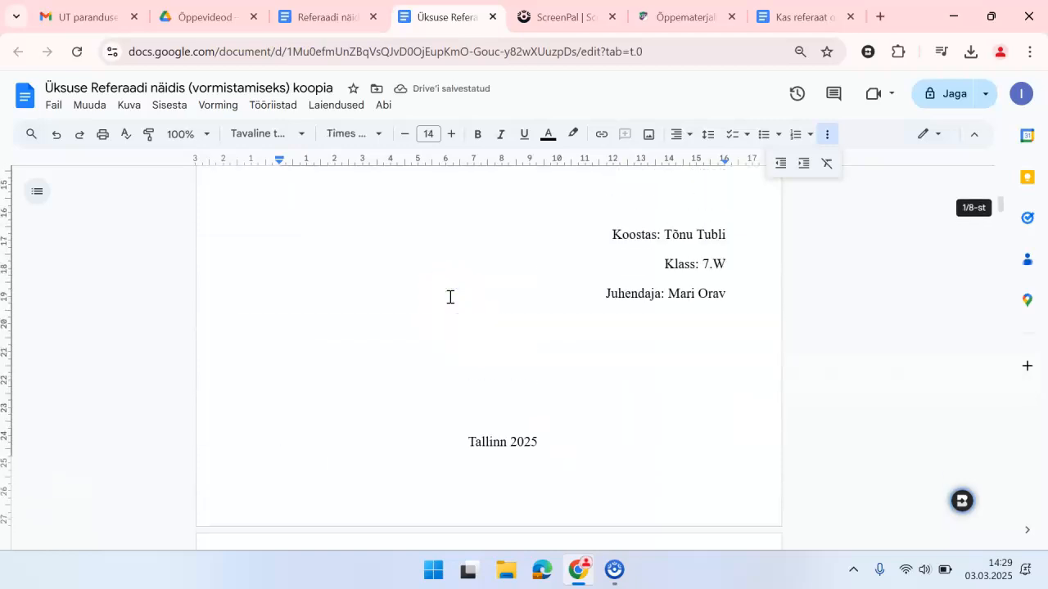
pyautogui.scroll(-15, 449, 297)
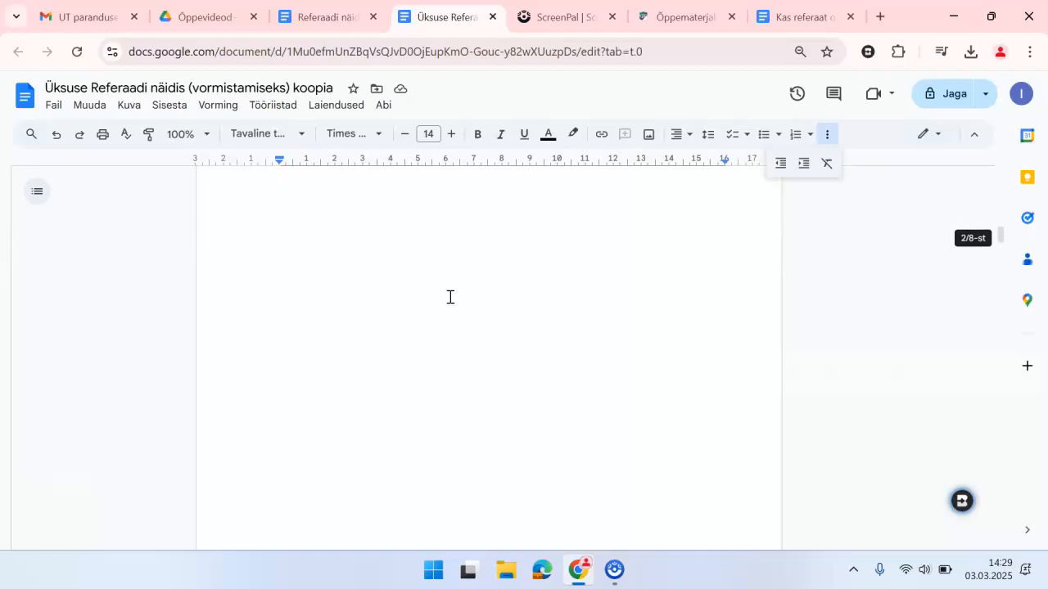
pyautogui.scroll(-10, 449, 297)
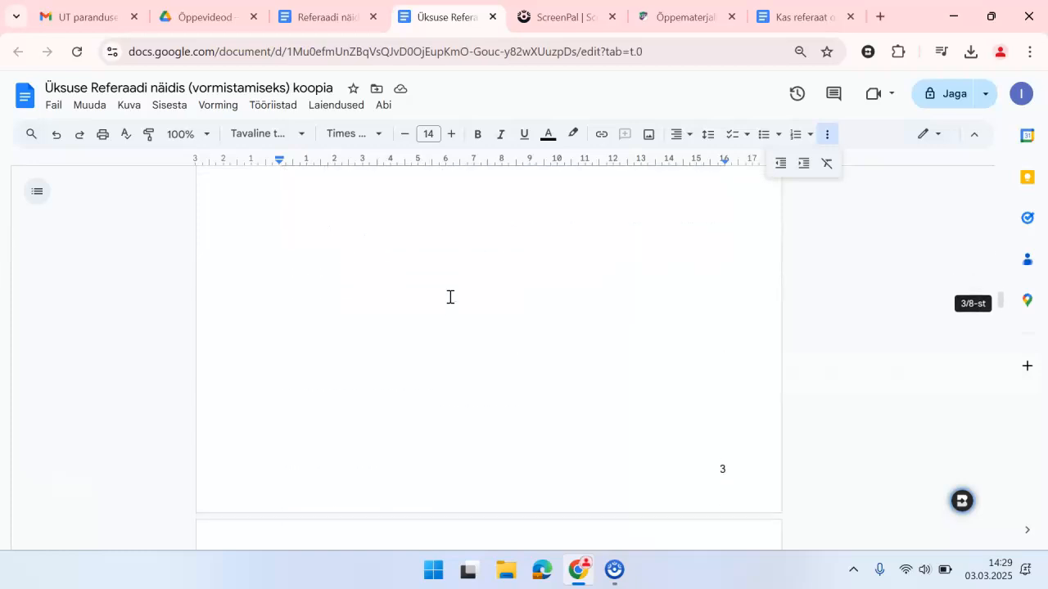
pyautogui.scroll(8, 449, 297)
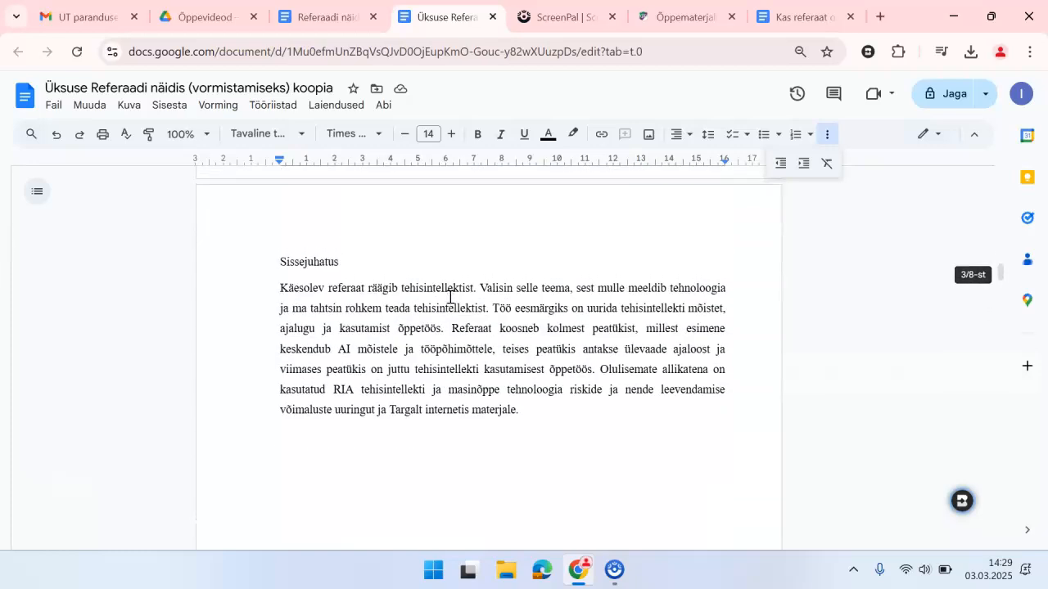
pyautogui.scroll(-4, 449, 297)
pyautogui.scroll(-6, 450, 297)
pyautogui.scroll(8, 450, 297)
pyautogui.scroll(1, 450, 297)
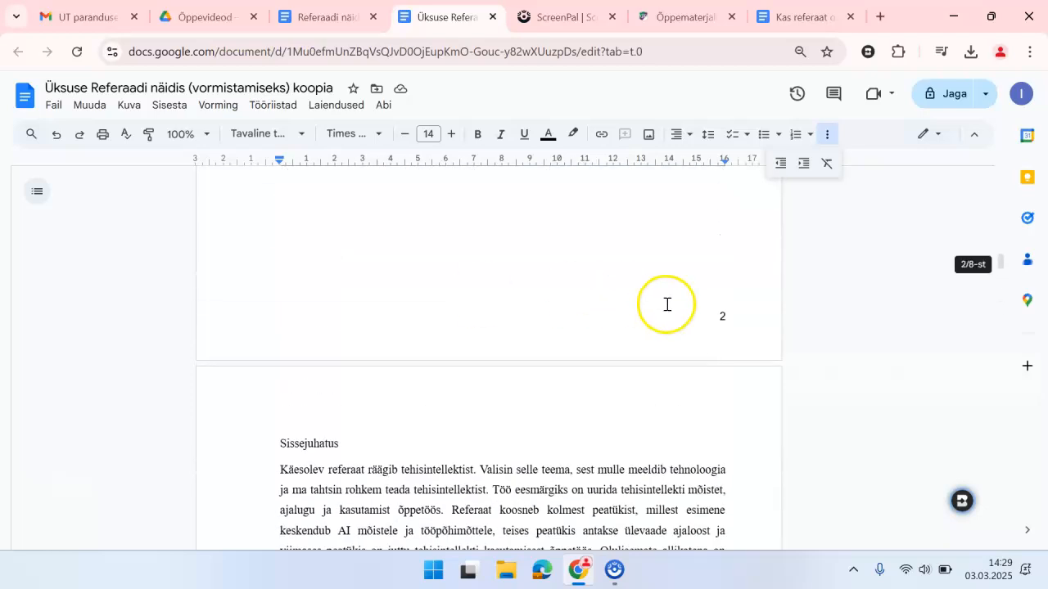
# Centre the page number in the footer of the table of contents page.
pyautogui.click(719, 320)
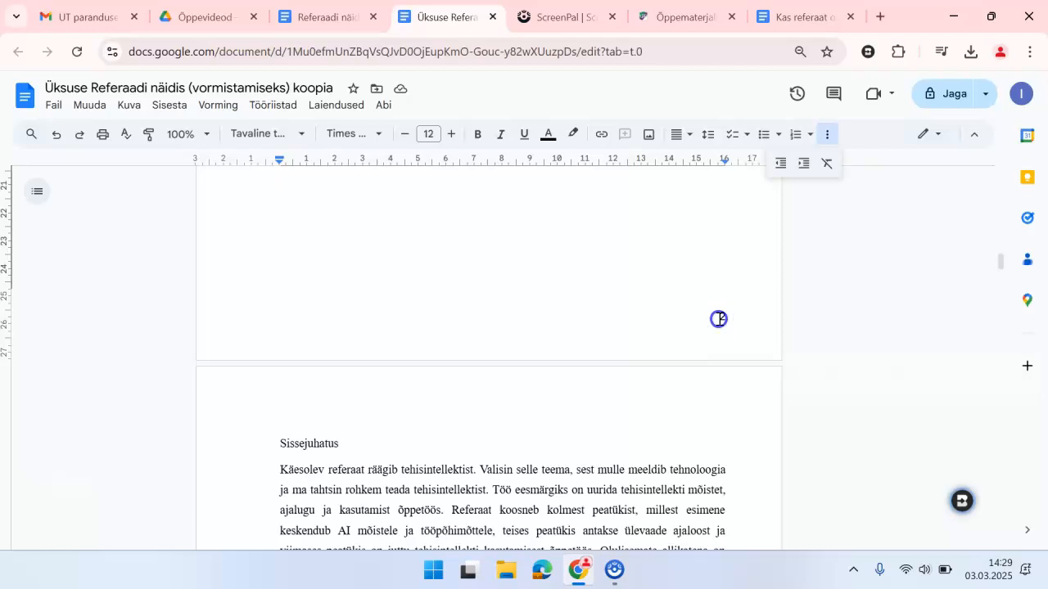
pyautogui.click(681, 136)
pyautogui.click(701, 161)
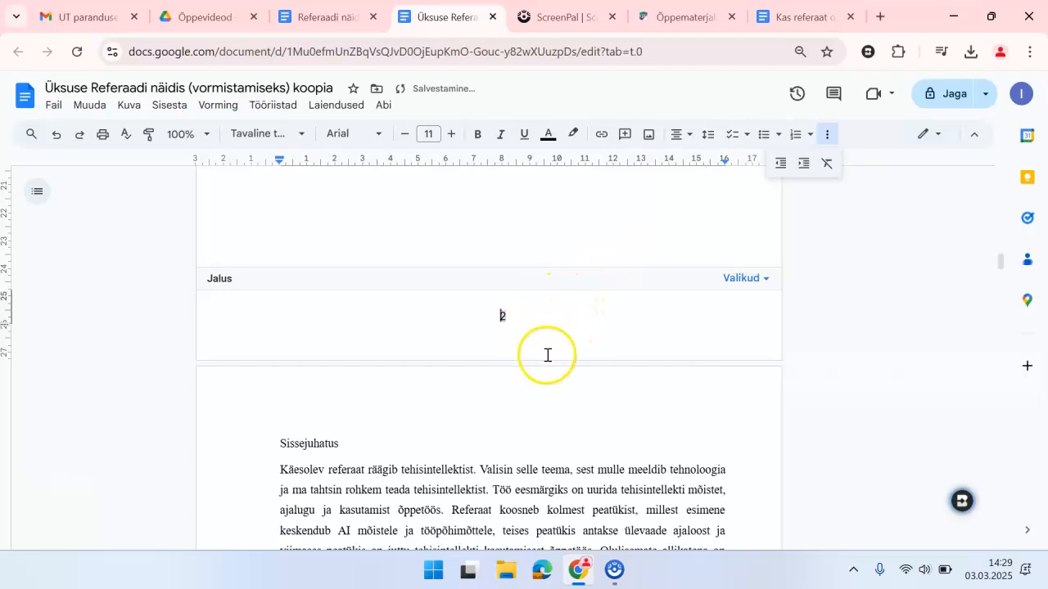
# Check the page number's alignment in the footers and the numbering on the title page.
pyautogui.scroll(-4, 547, 353)
pyautogui.scroll(-2, 547, 354)
pyautogui.scroll(4, 547, 355)
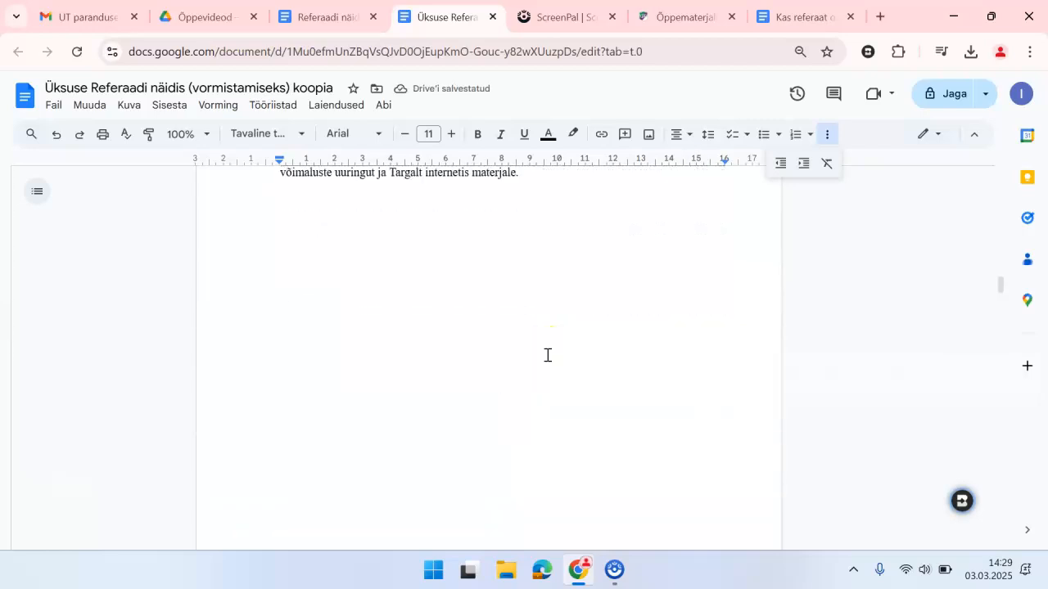
pyautogui.scroll(3, 547, 354)
pyautogui.click(409, 346)
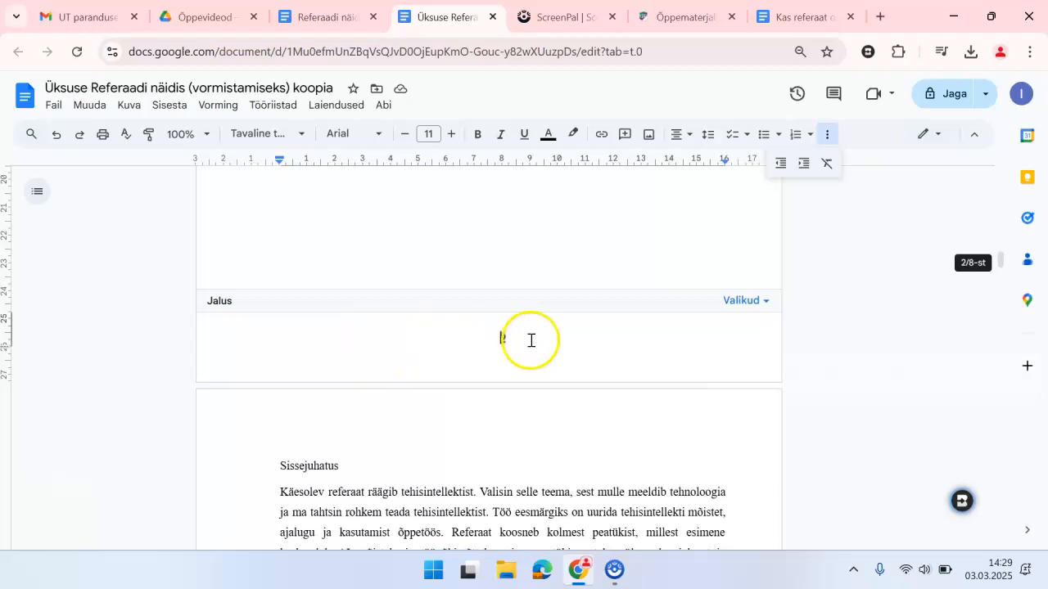
pyautogui.click(512, 238)
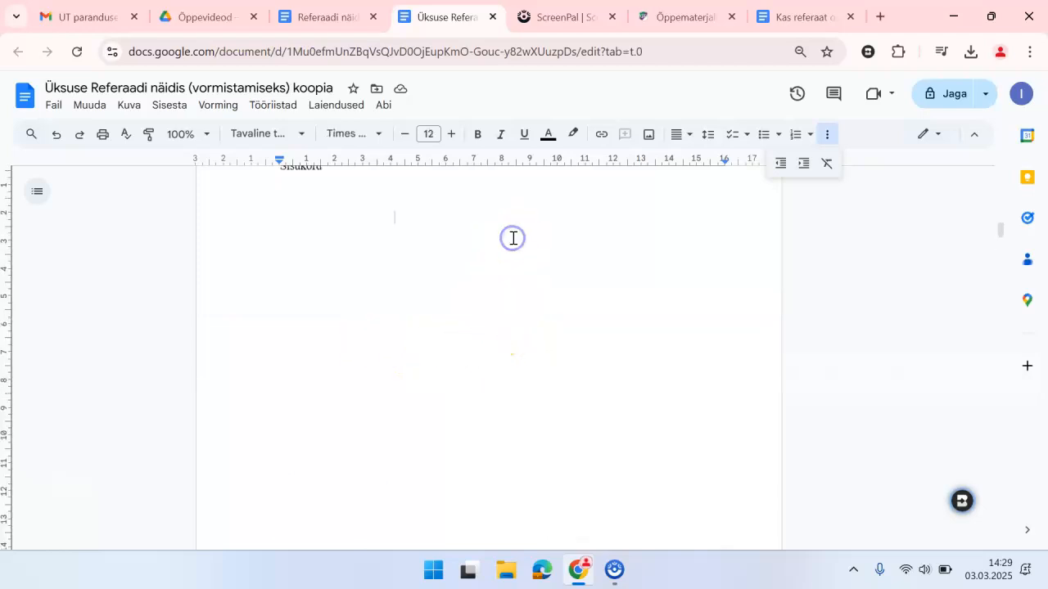
pyautogui.scroll(-7, 512, 238)
pyautogui.click(494, 301)
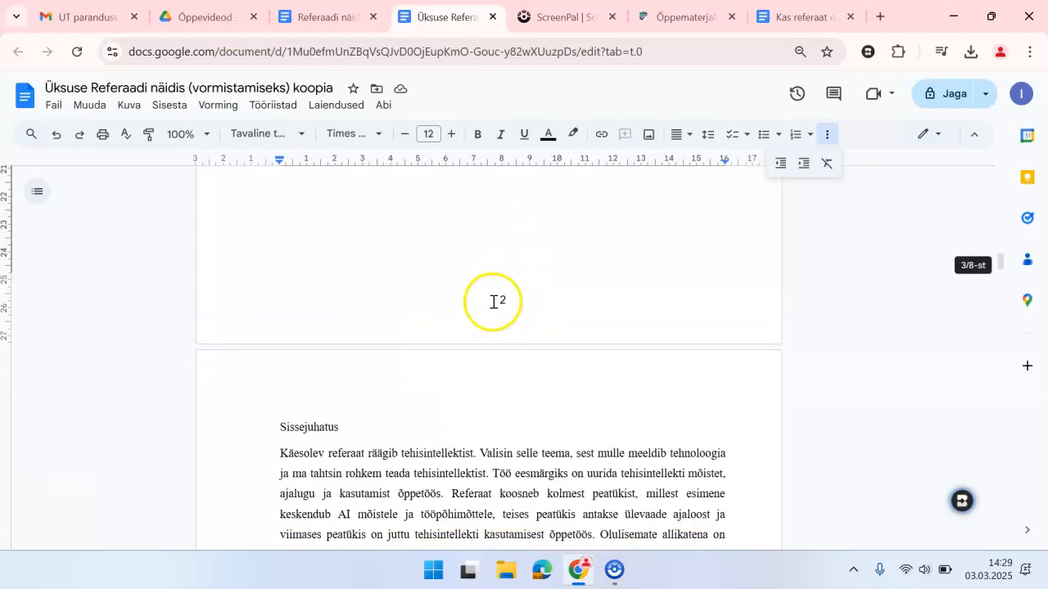
pyautogui.click(524, 206)
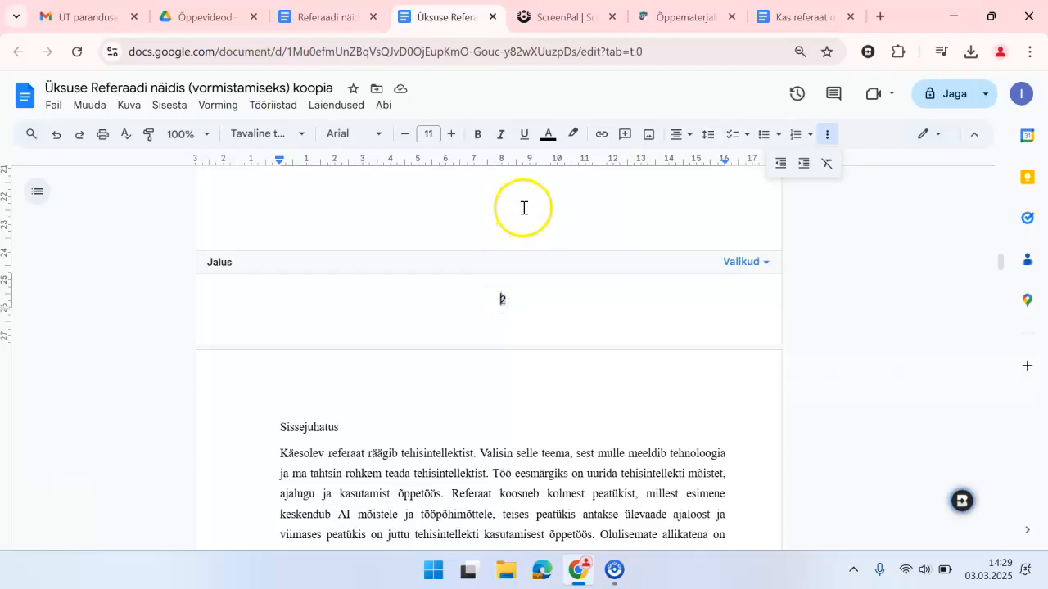
pyautogui.scroll(5, 524, 208)
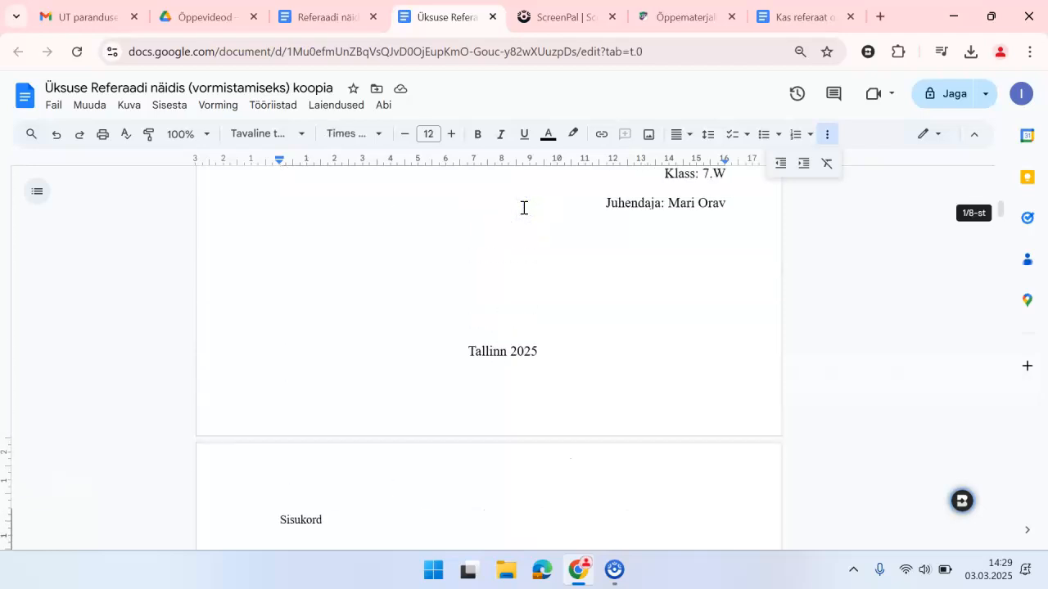
# Consult the heading rules in the "Kas referaat on õigesti vormistatud?" document and format the Sisukord title as 16 pt bold in the report copy.
pyautogui.click(807, 17)
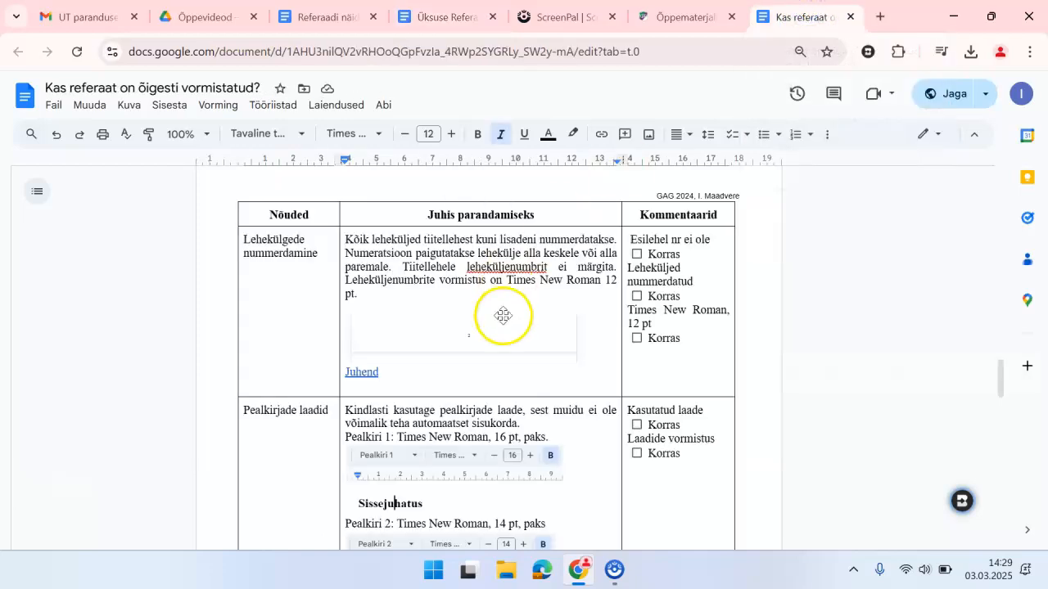
pyautogui.scroll(-3, 503, 313)
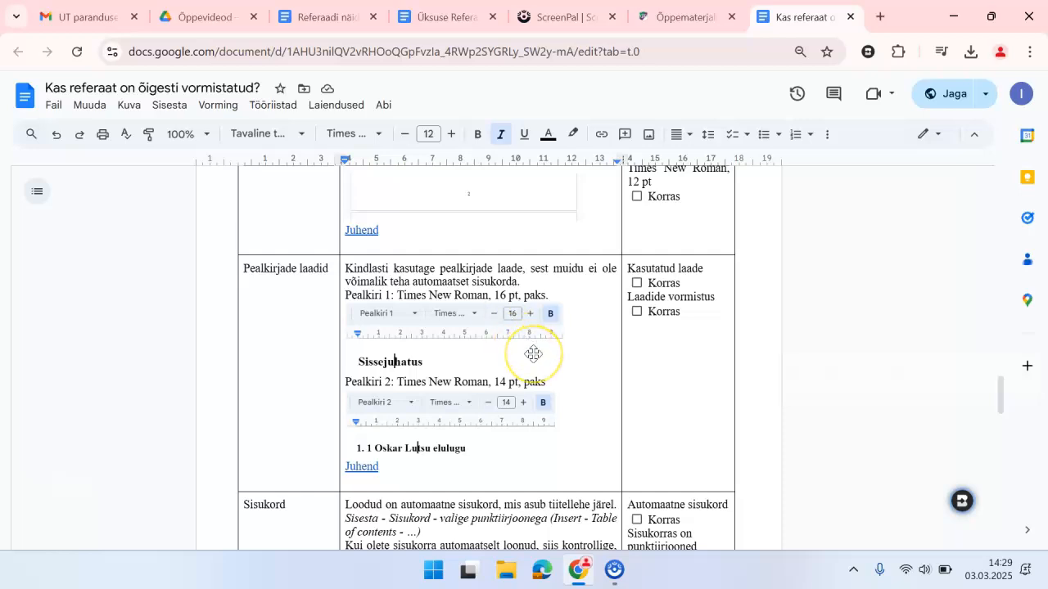
pyautogui.scroll(-1, 534, 354)
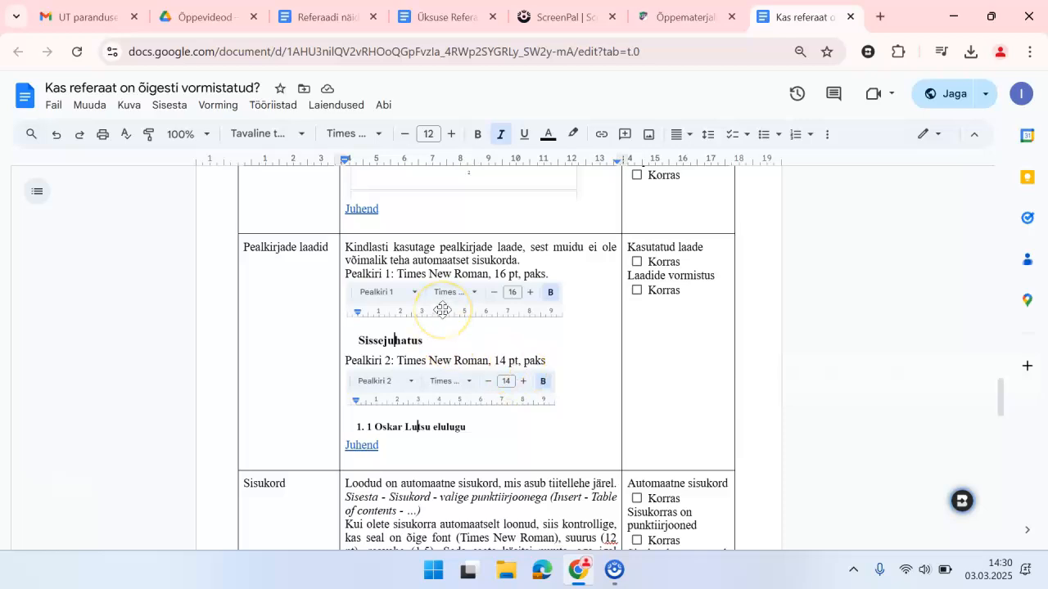
pyautogui.click(420, 18)
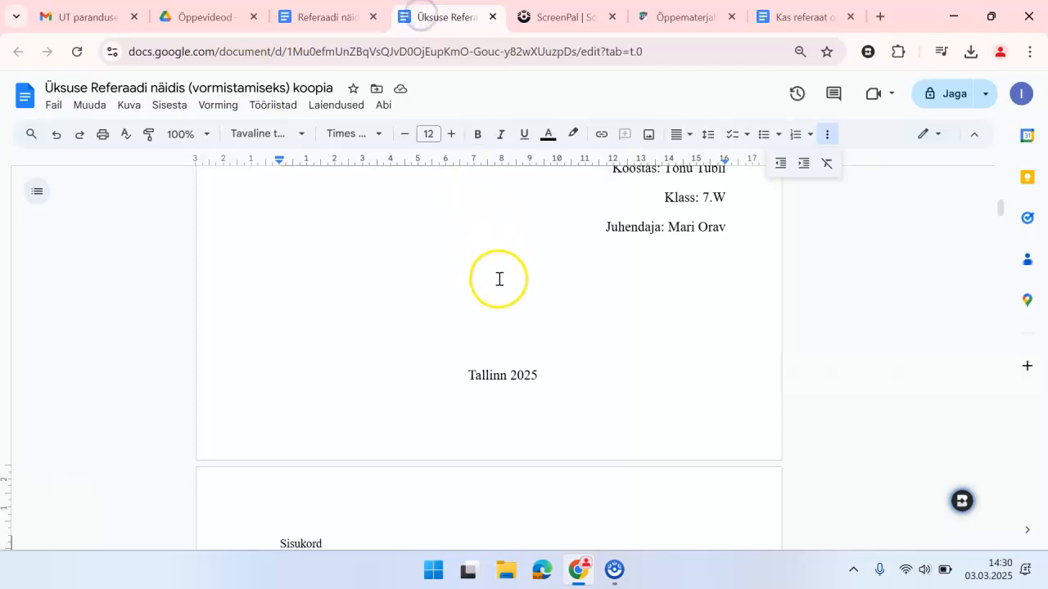
pyautogui.scroll(-4, 499, 279)
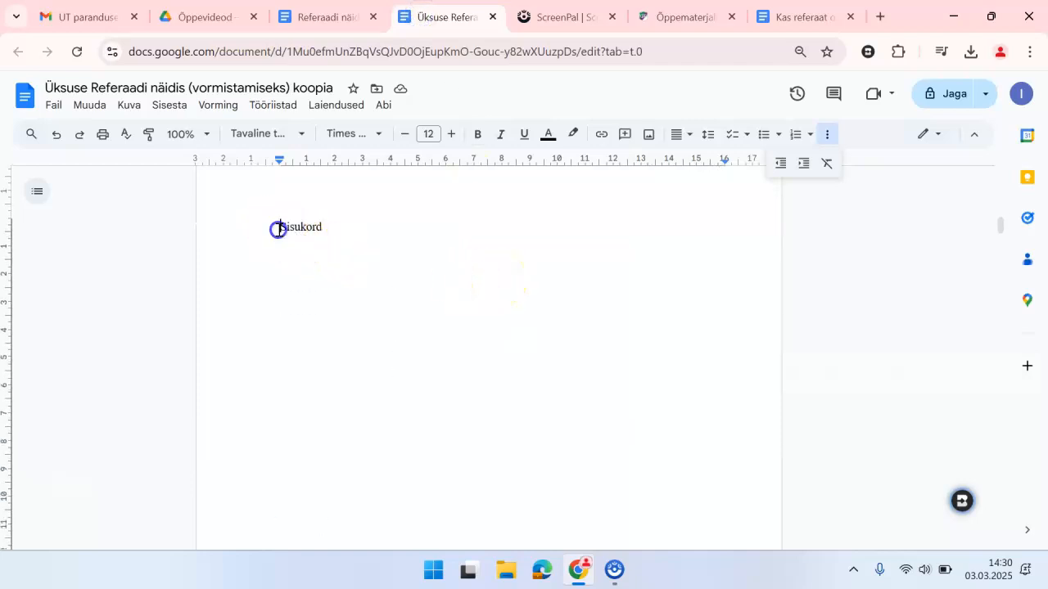
pyautogui.moveTo(278, 228); pyautogui.dragTo(325, 218)
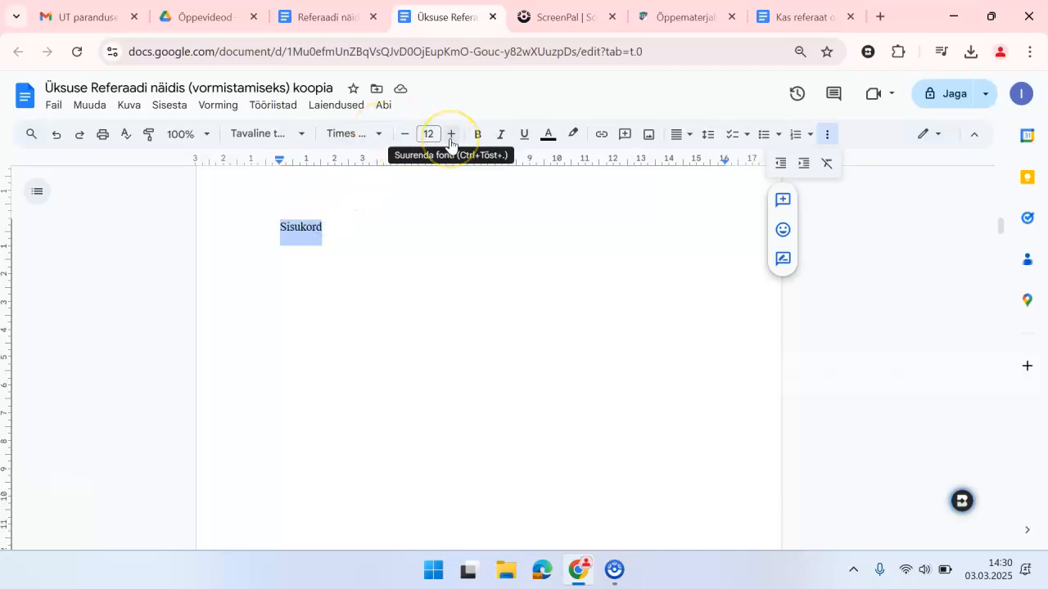
pyautogui.click(791, 25)
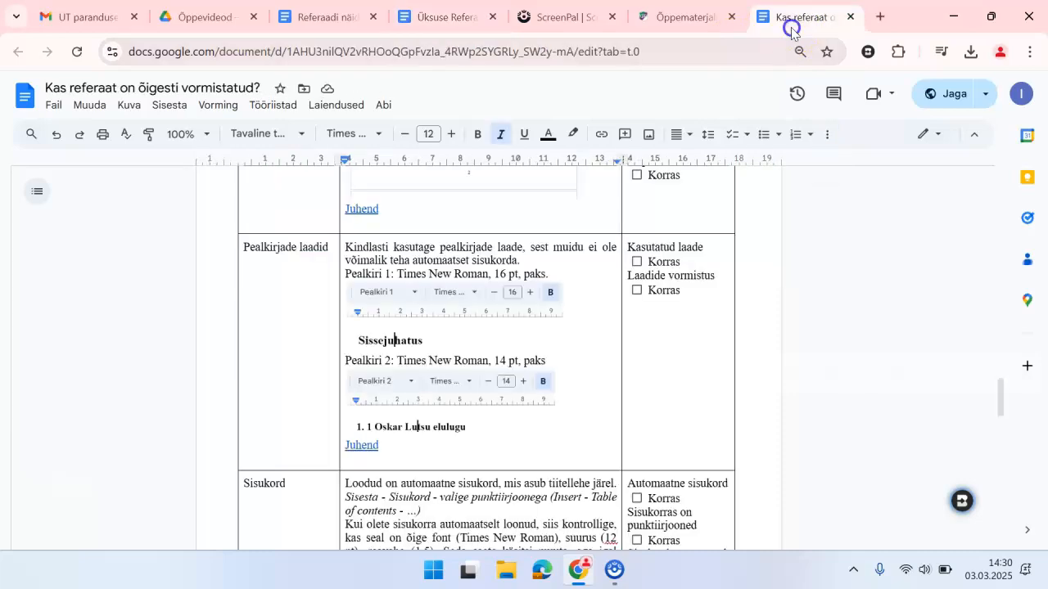
pyautogui.click(427, 20)
pyautogui.click(451, 135)
pyautogui.click(451, 135)
pyautogui.click(451, 134)
pyautogui.click(451, 134)
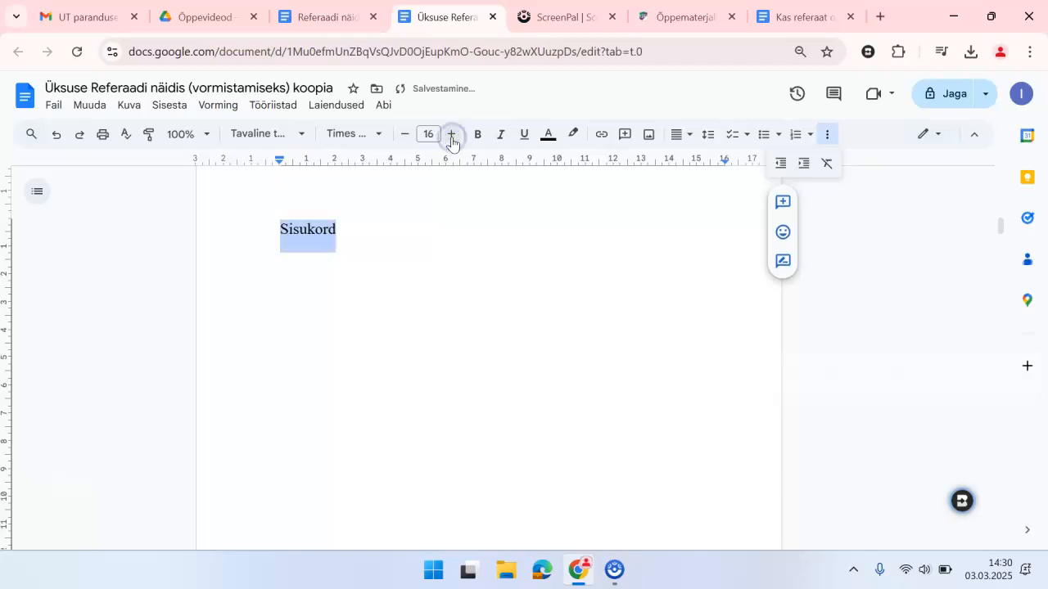
pyautogui.click(482, 136)
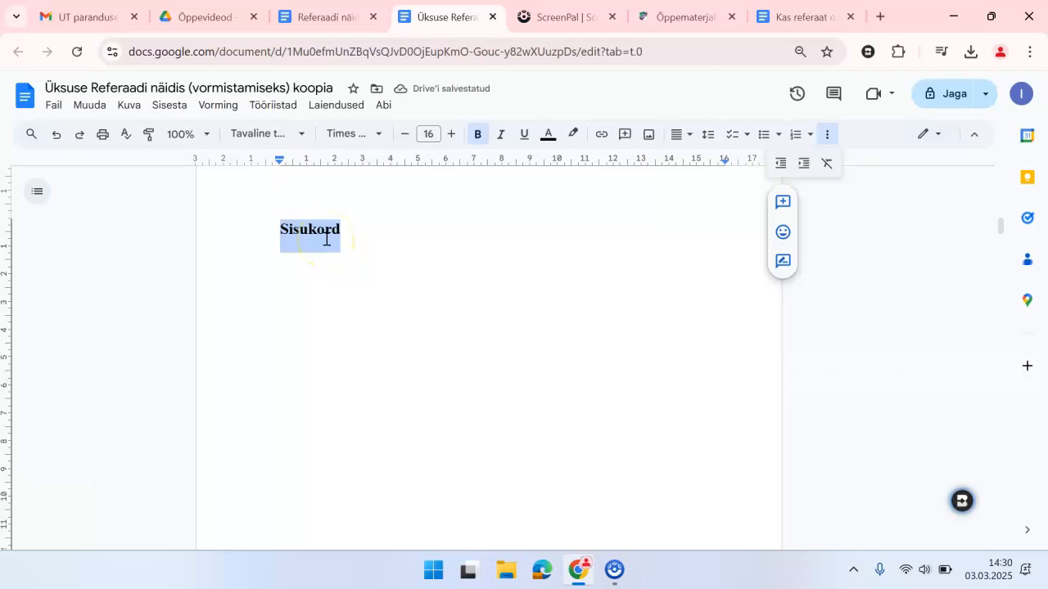
pyautogui.click(303, 302)
pyautogui.click(286, 253)
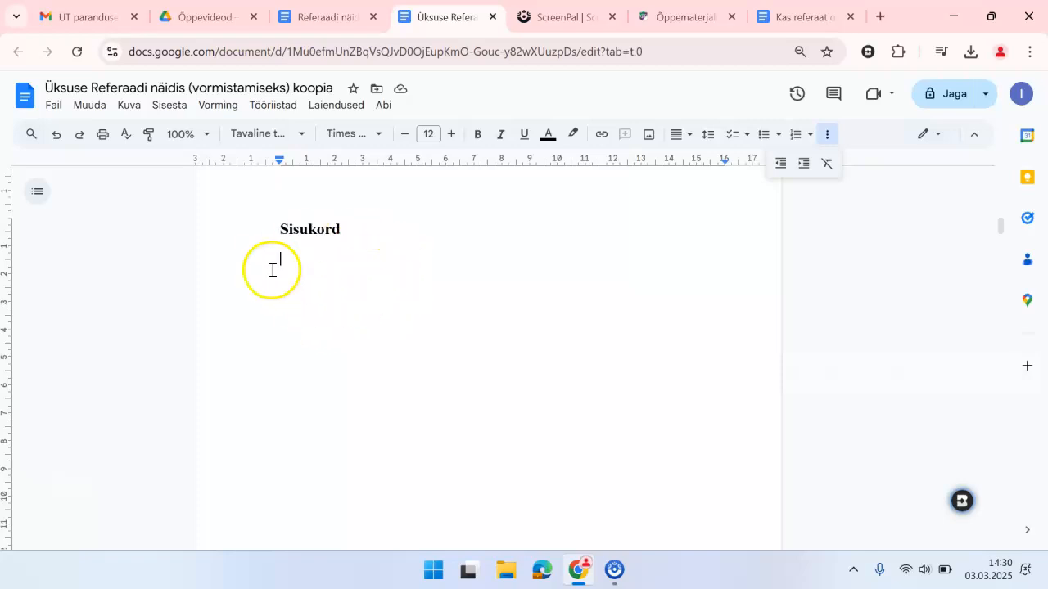
# Insert an empty line between the Sissejuhatus heading and its paragraph.
pyautogui.scroll(-4, 362, 322)
pyautogui.scroll(-5, 363, 323)
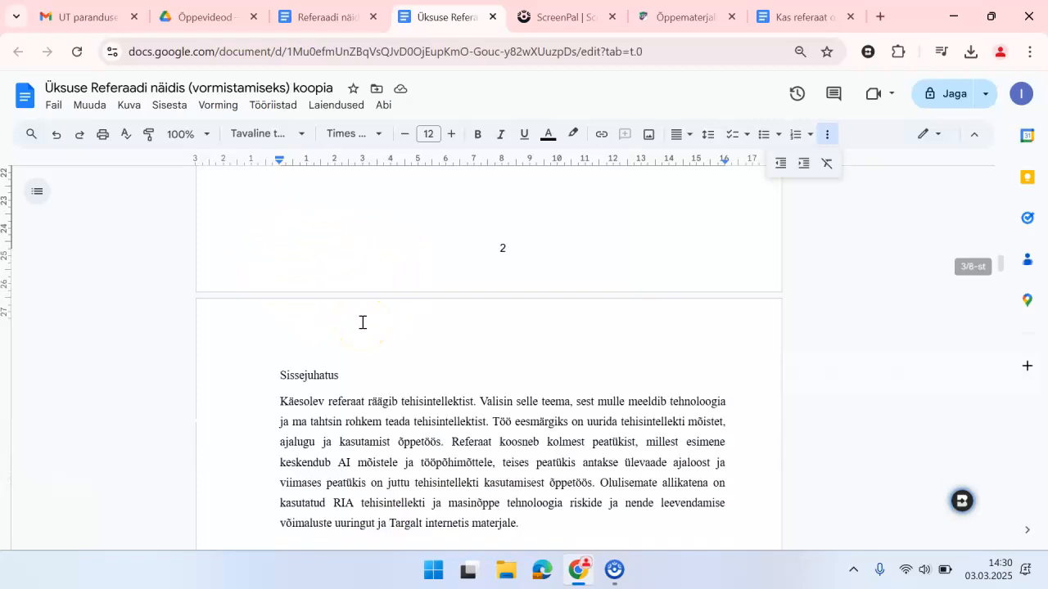
pyautogui.click(301, 296)
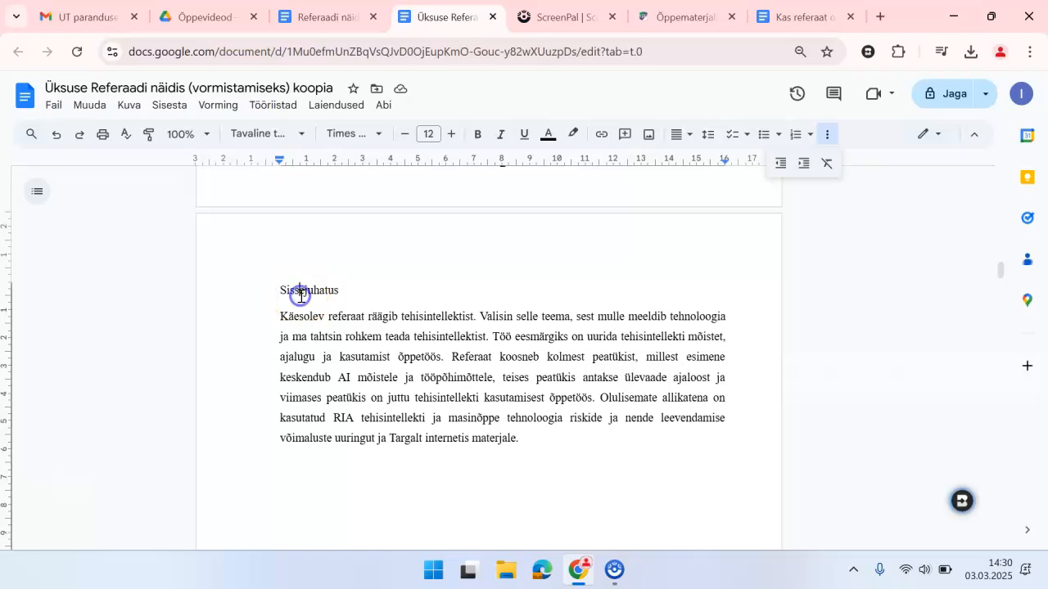
pyautogui.click(347, 293)
pyautogui.press('Return')
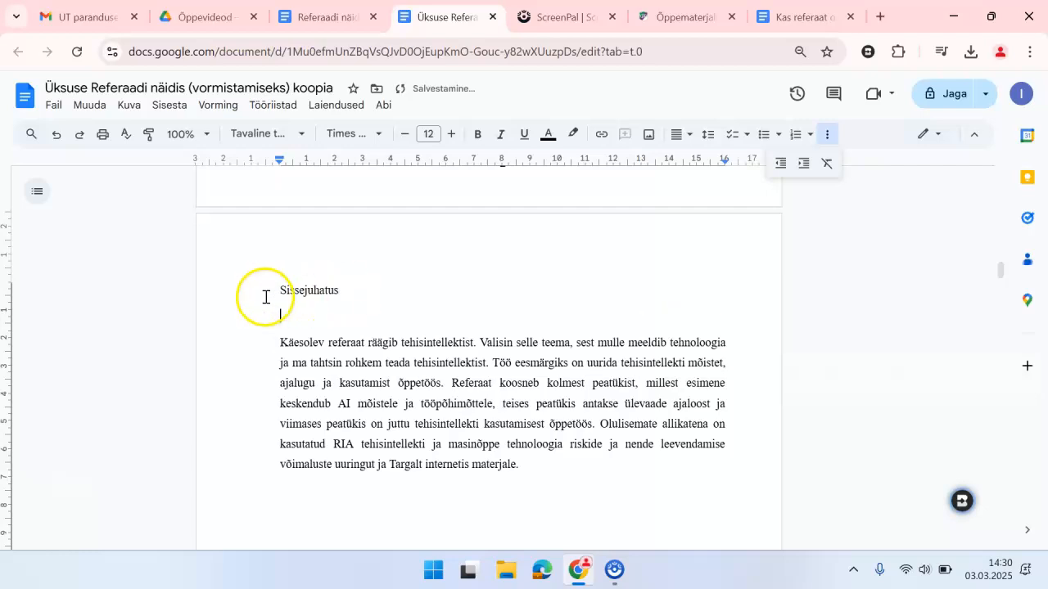
# Apply the Pealkiri 1 style to the Sissejuhatus heading and format it as Times New Roman, 16 pt, bold.
pyautogui.moveTo(279, 290); pyautogui.dragTo(341, 290)
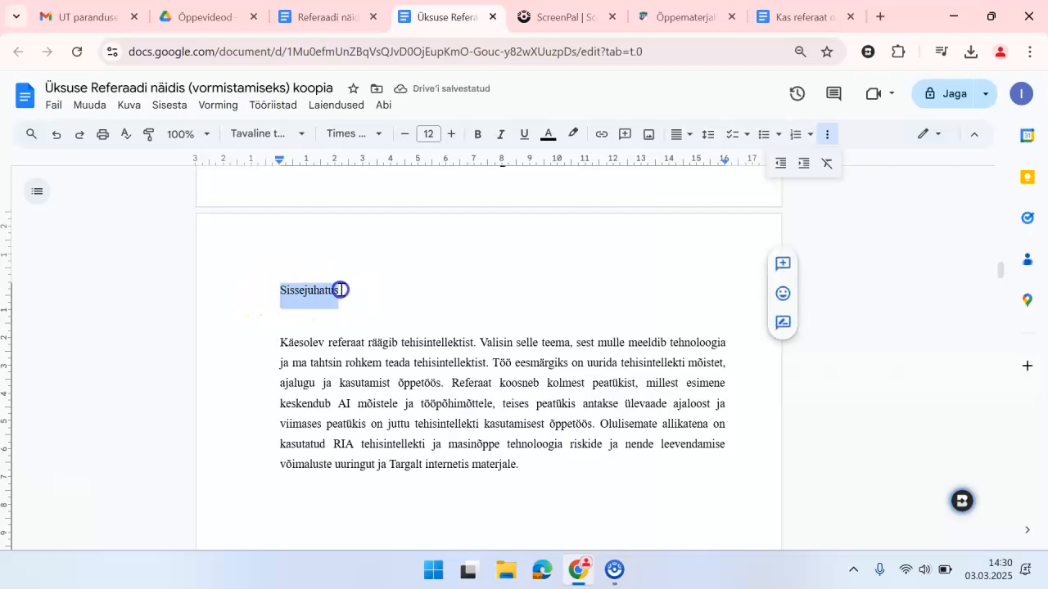
pyautogui.click(300, 140)
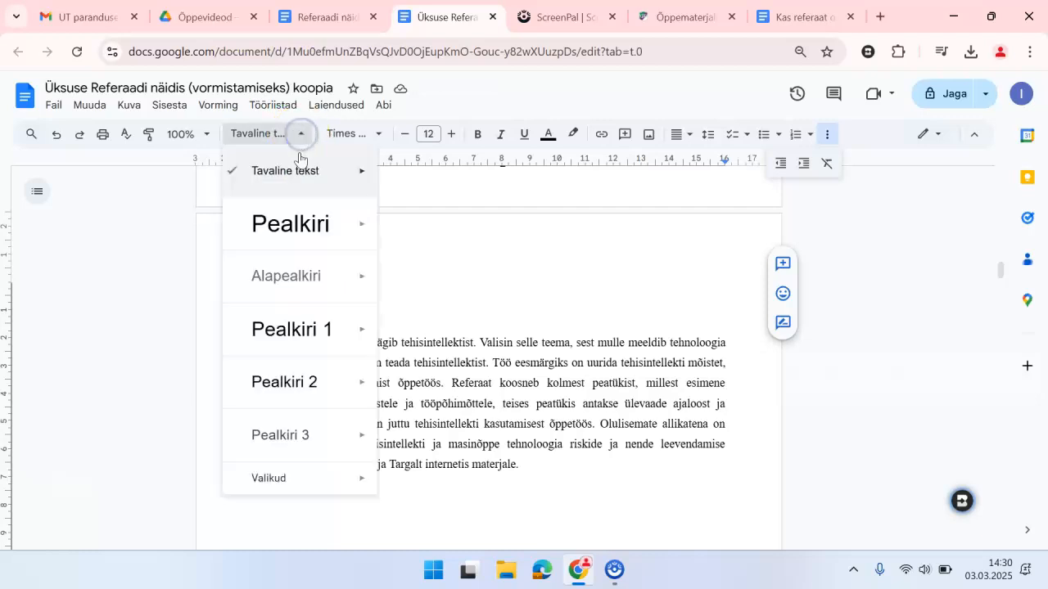
pyautogui.click(298, 332)
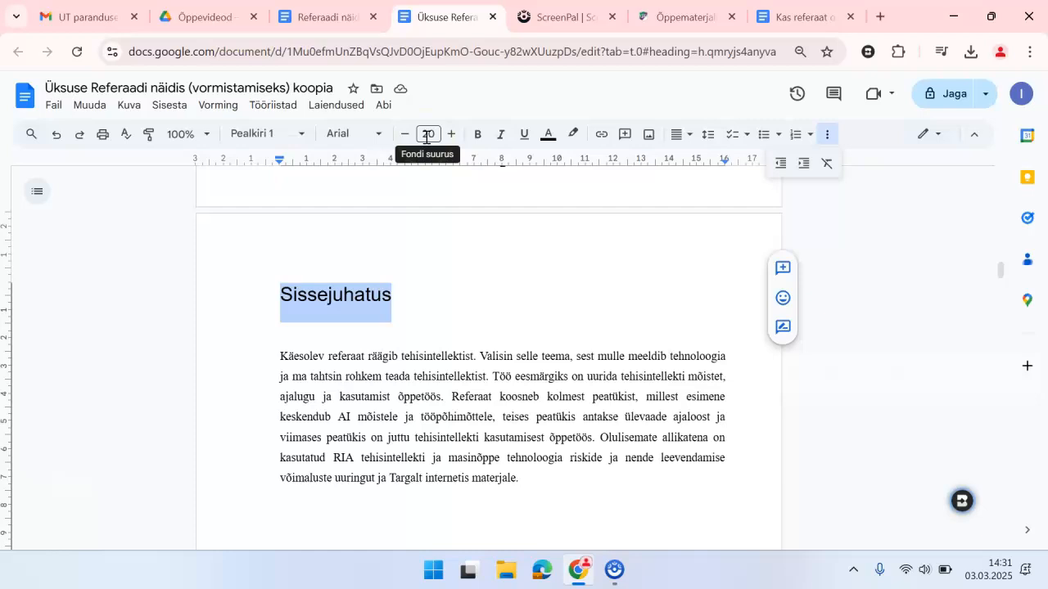
pyautogui.click(386, 141)
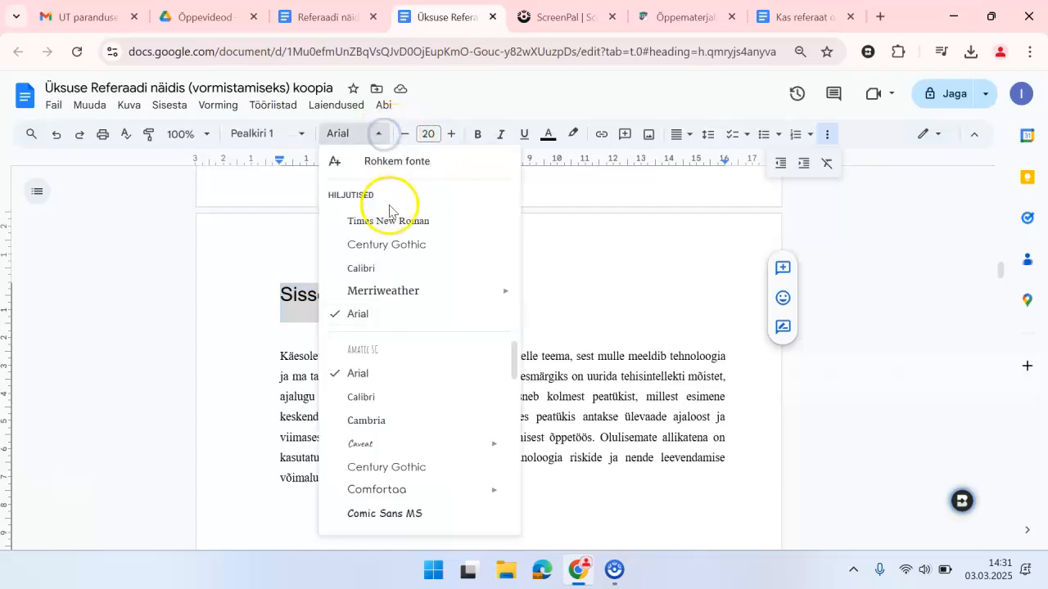
pyautogui.click(391, 220)
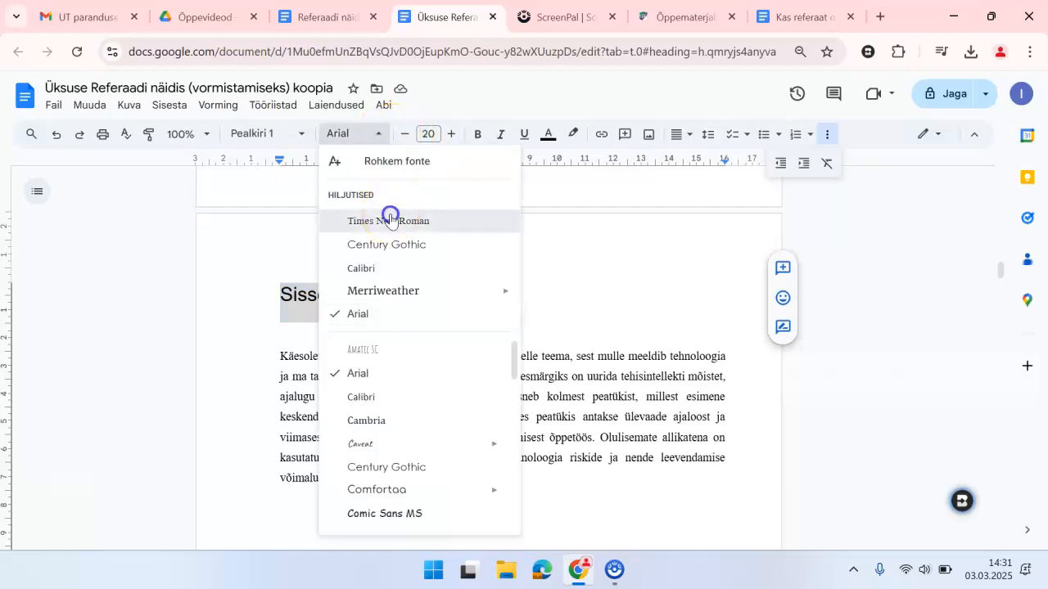
pyautogui.click(432, 135)
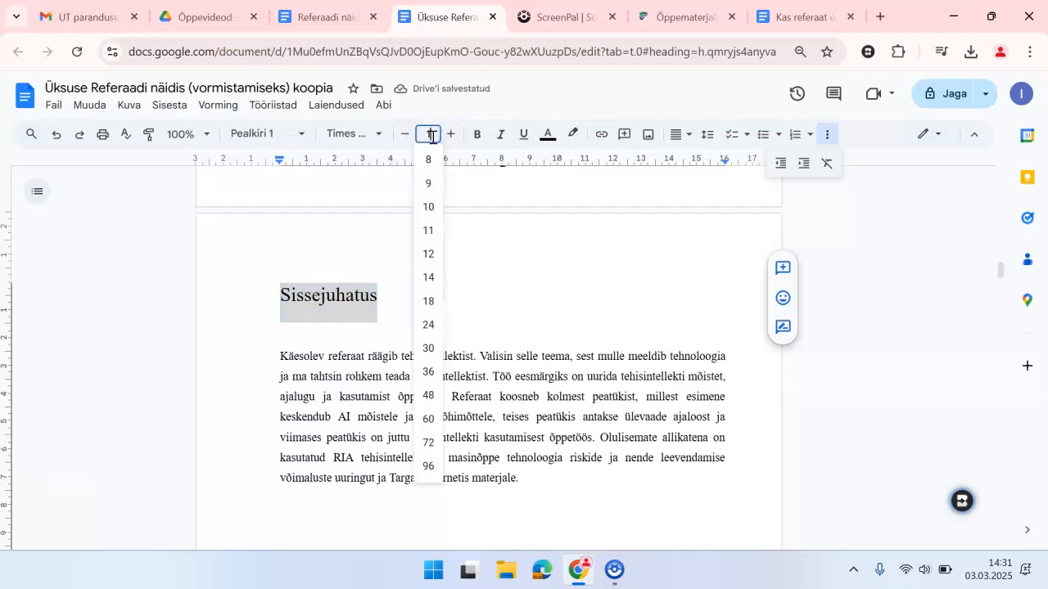
pyautogui.press('Return')
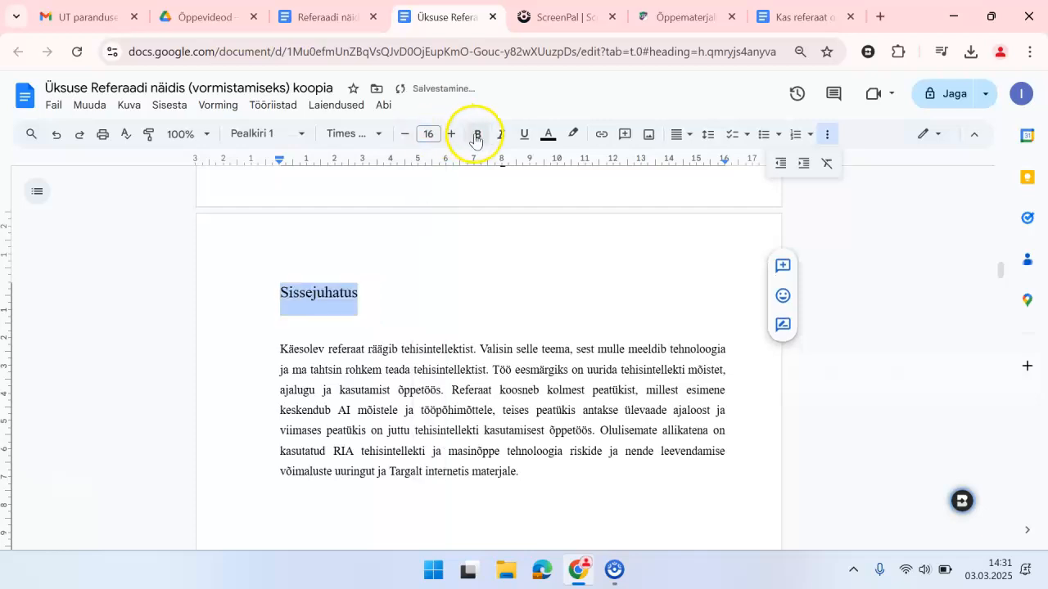
pyautogui.click(476, 136)
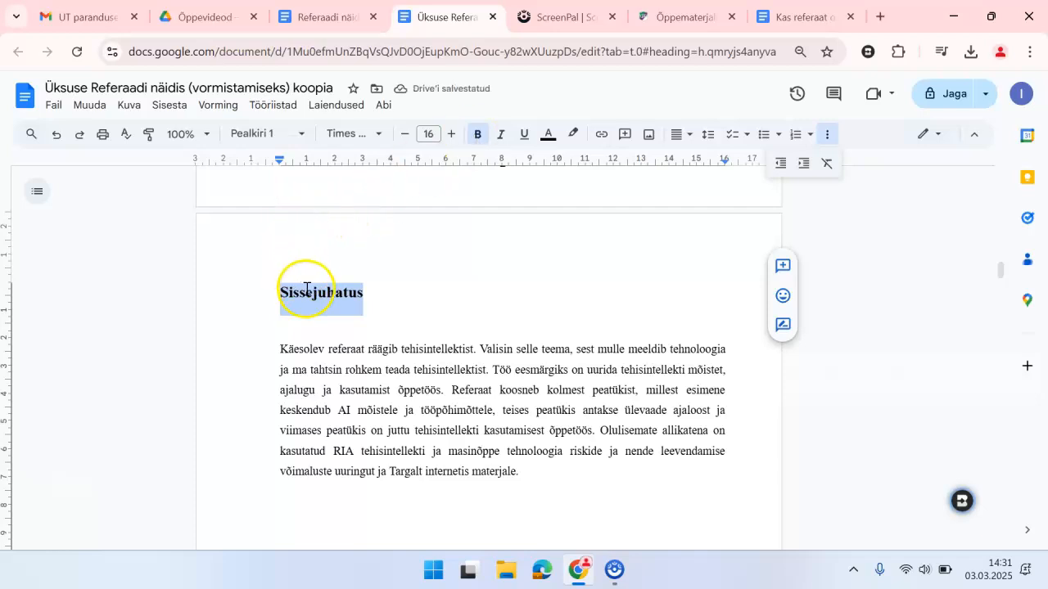
# Update the Pealkiri 1 style to match the formatting of the Sissejuhatus heading.
pyautogui.click(296, 139)
pyautogui.moveTo(351, 329)
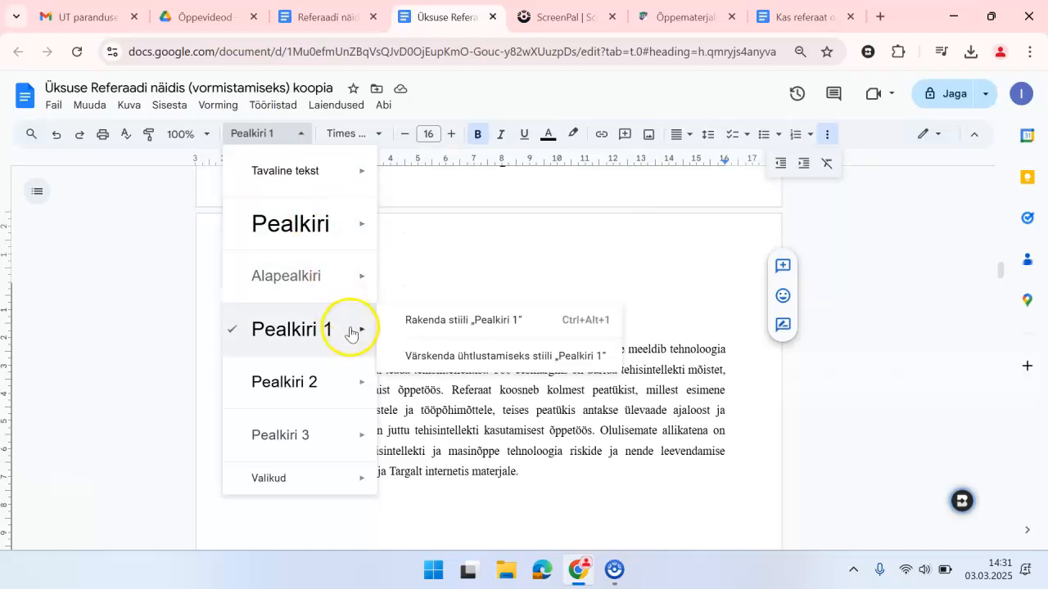
pyautogui.click(444, 358)
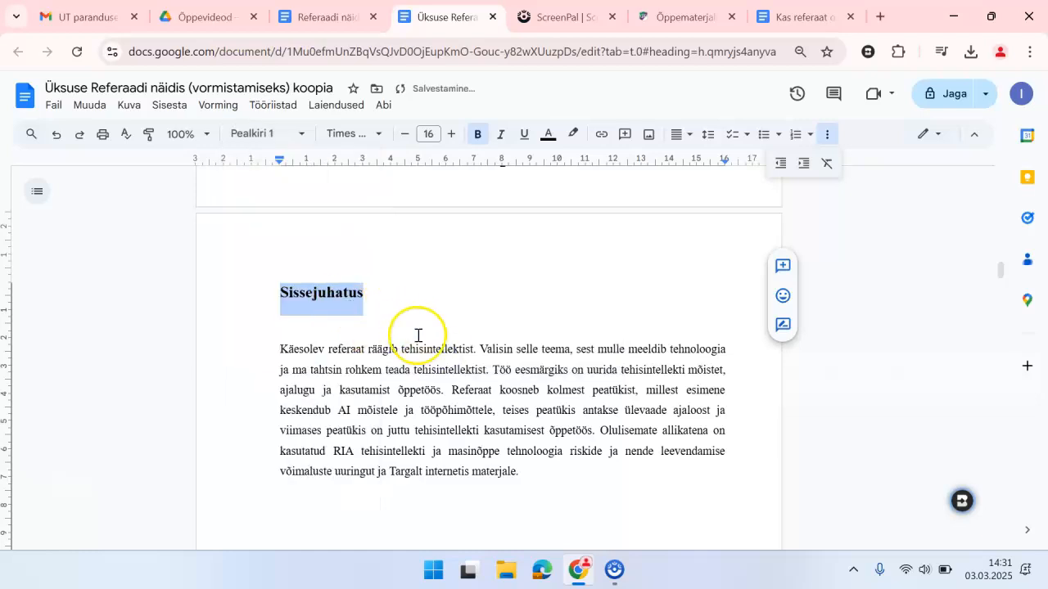
# Insert an empty line below "1. Tehisintellekti mõiste ja tööpõhimõtted" and apply the Pealkiri 1 style to that heading.
pyautogui.scroll(-7, 416, 338)
pyautogui.scroll(-4, 417, 336)
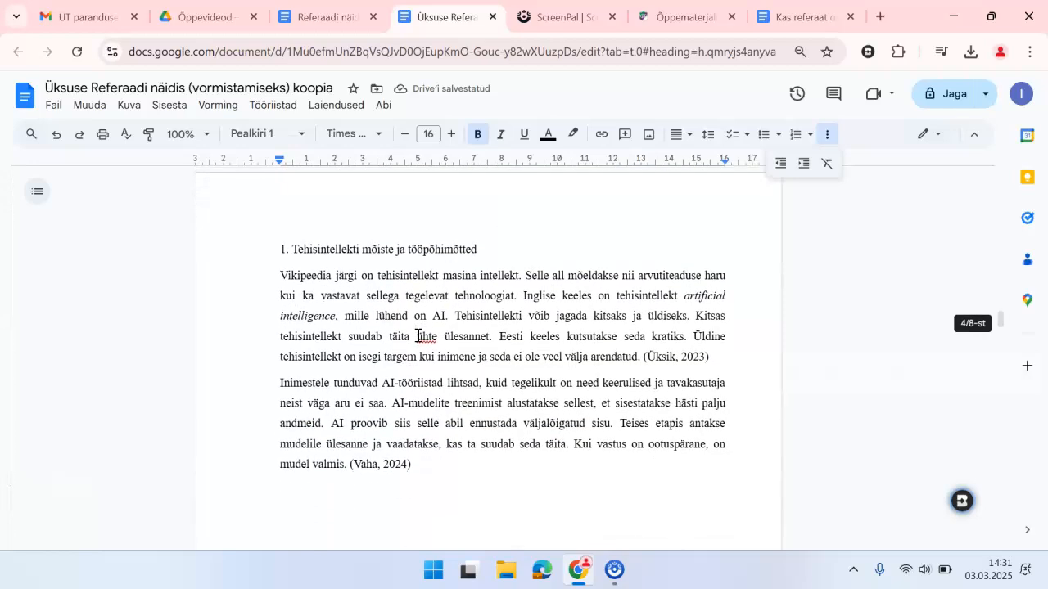
pyautogui.click(485, 249)
pyautogui.press('Return')
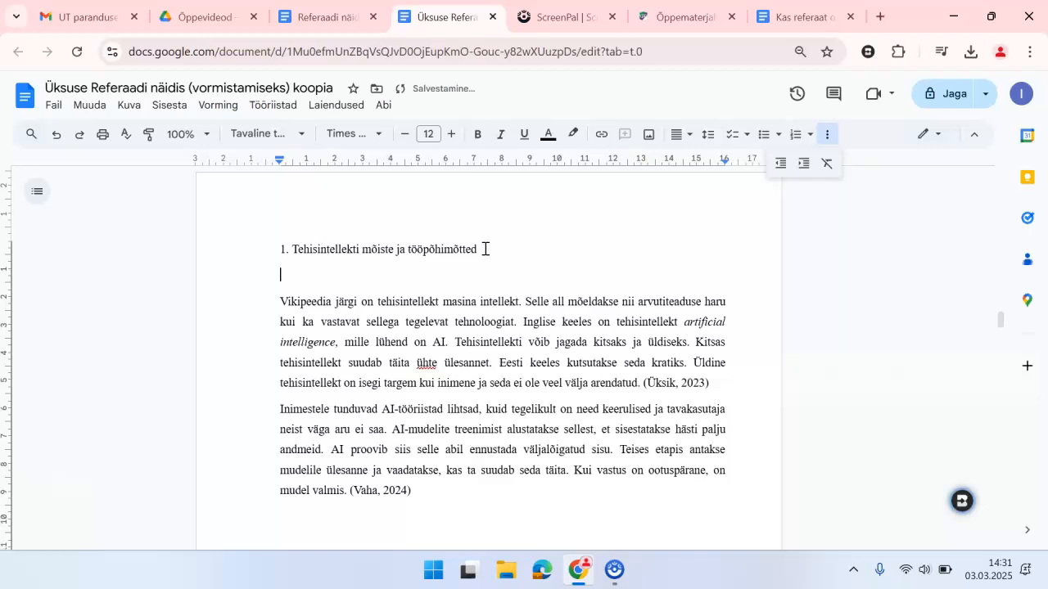
pyautogui.click(278, 246)
pyautogui.moveTo(278, 246); pyautogui.dragTo(482, 246)
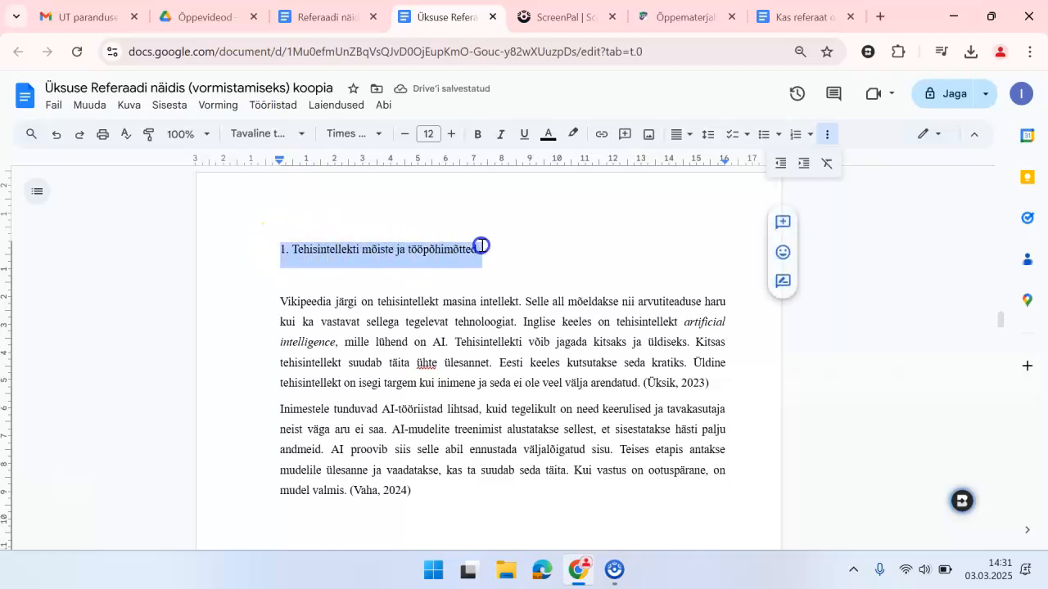
pyautogui.click(300, 134)
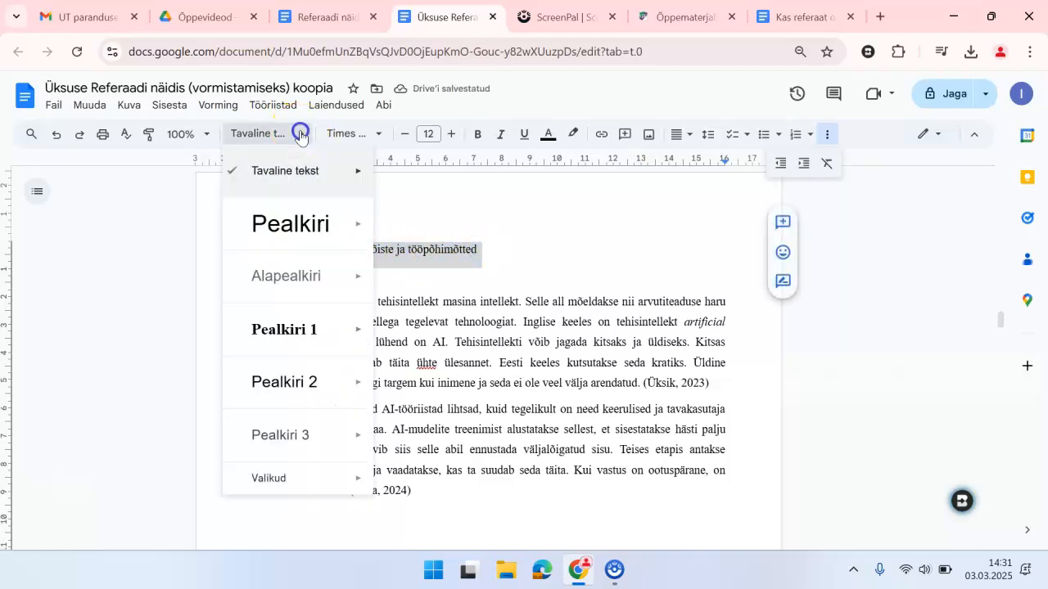
pyautogui.click(291, 335)
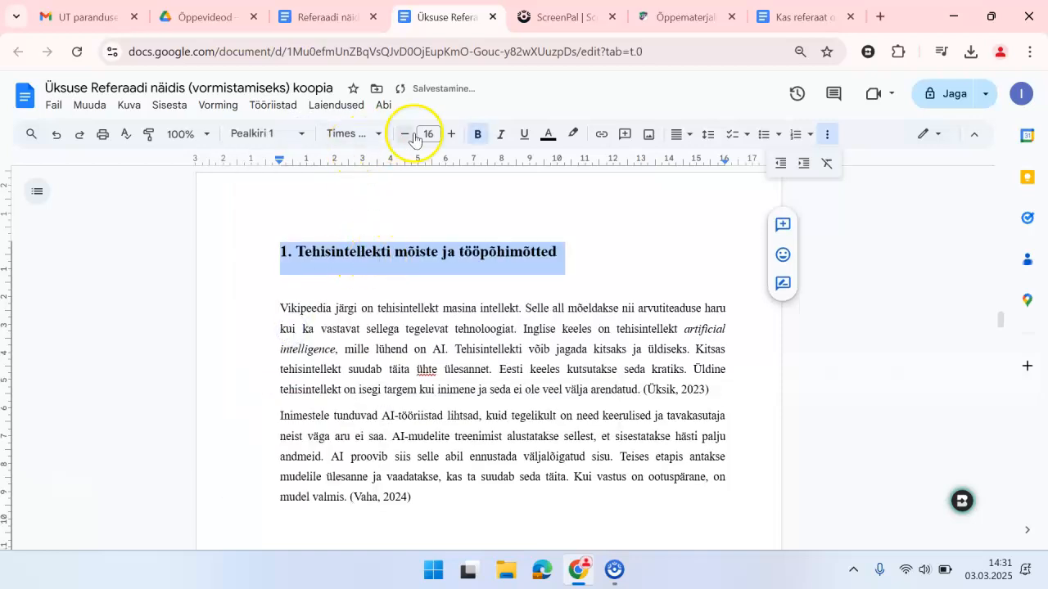
# Insert an empty line below "2. Tehisintellekti ajalugu" and apply the Pealkiri 1 style to that heading.
pyautogui.scroll(-6, 487, 313)
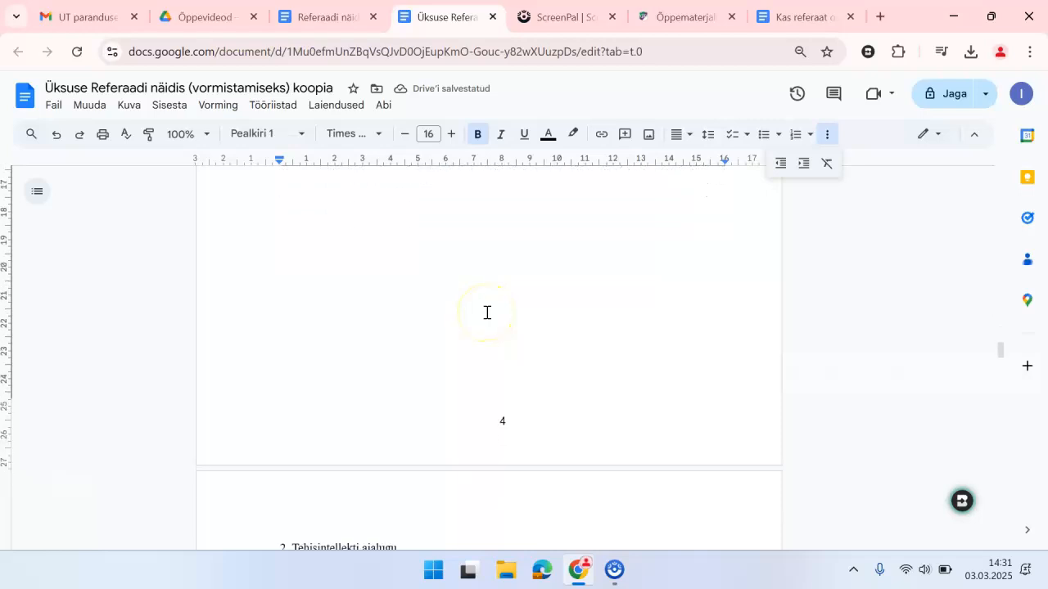
pyautogui.click(414, 339)
pyautogui.press('Return')
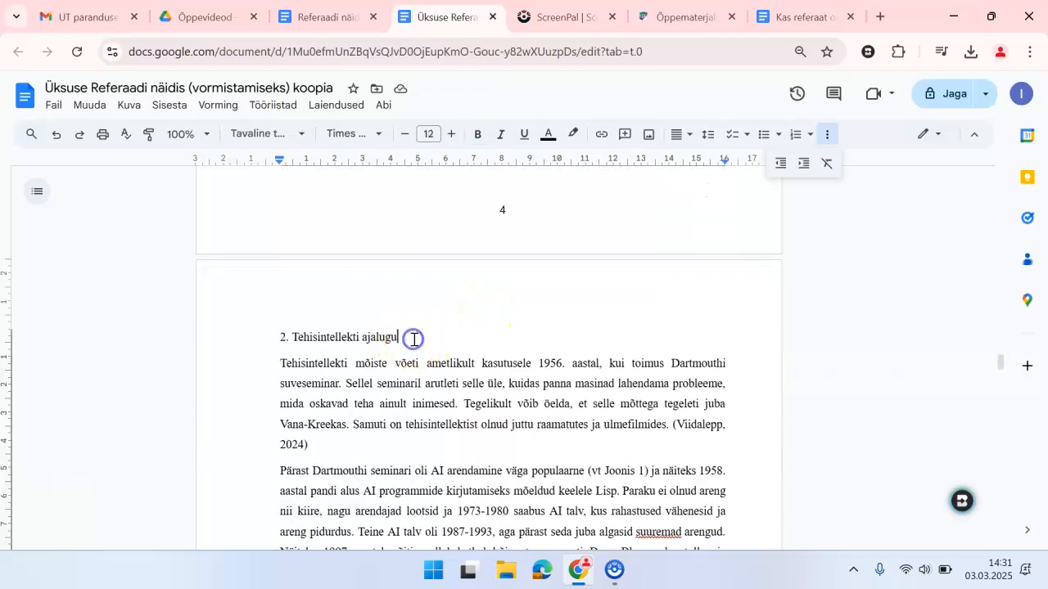
pyautogui.click(263, 340)
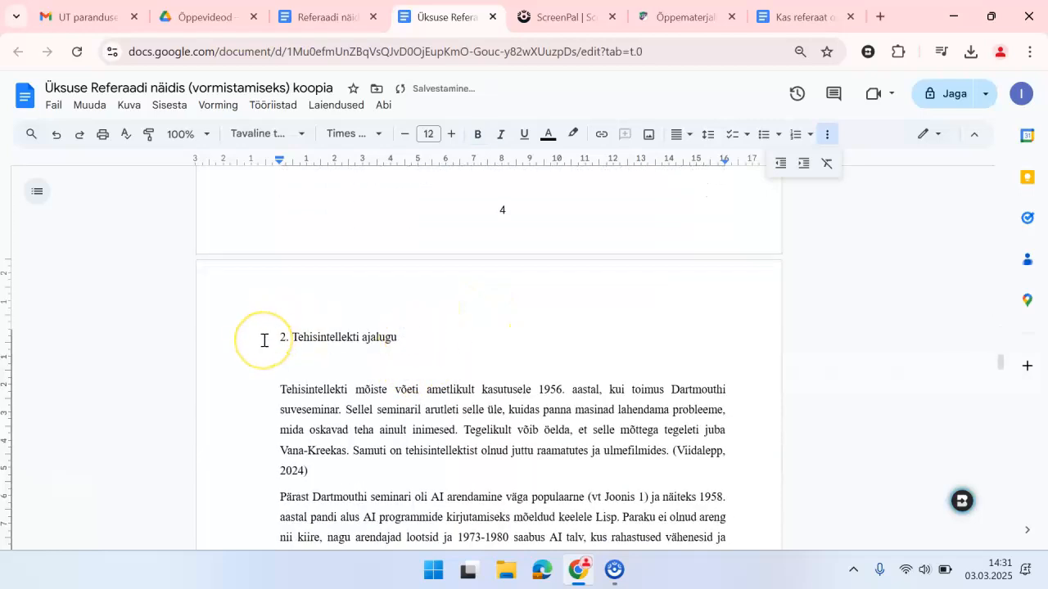
pyautogui.moveTo(264, 341); pyautogui.dragTo(401, 341)
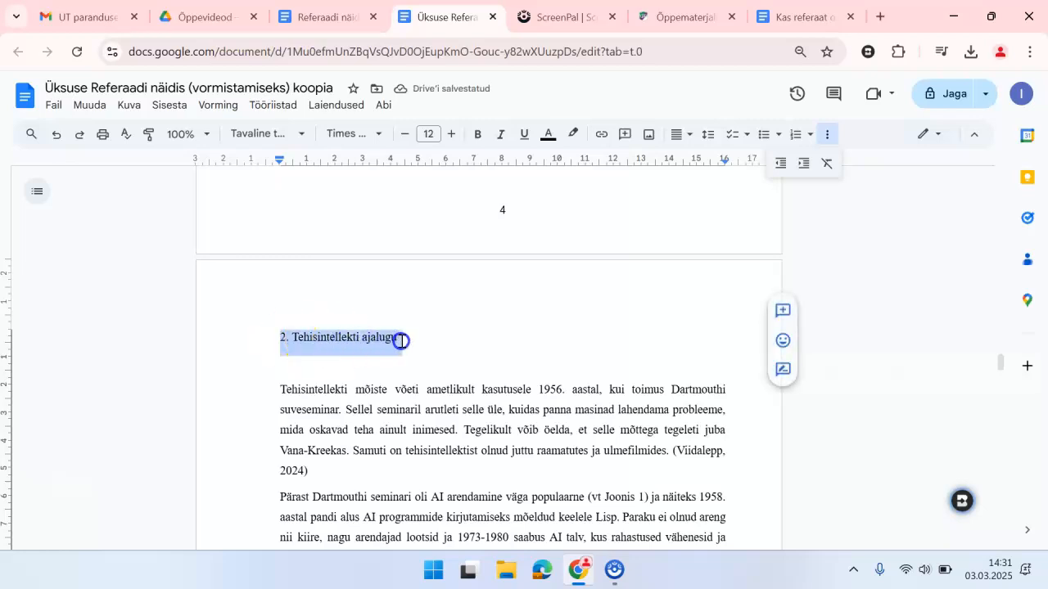
pyautogui.click(301, 134)
pyautogui.click(281, 332)
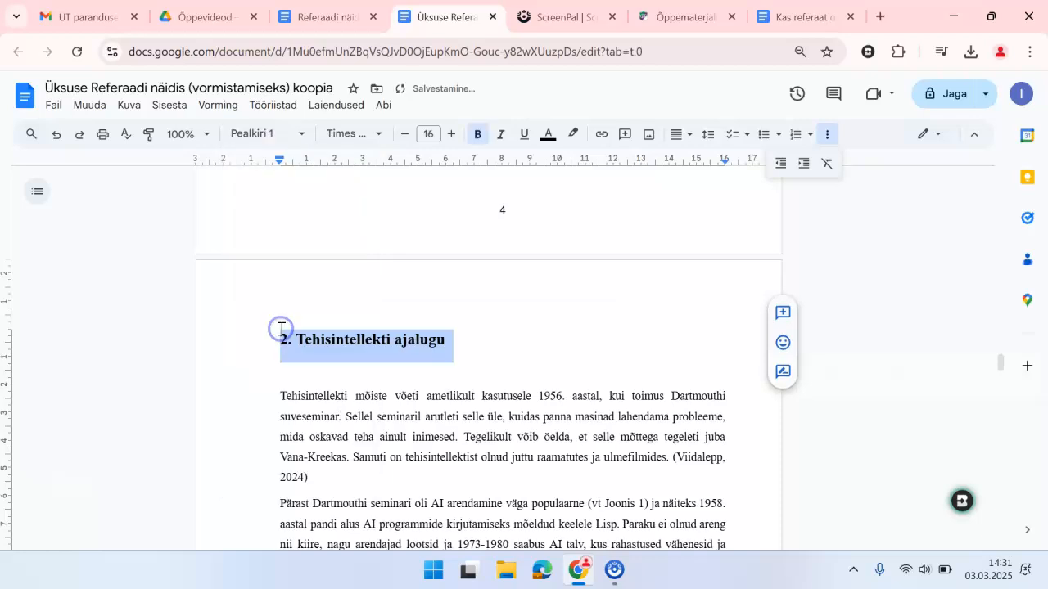
# Insert an empty line below "3. Tehisintellekti kasutamine õppetöös" and apply the Pealkiri 1 style to that heading.
pyautogui.scroll(-3, 491, 368)
pyautogui.scroll(-10, 491, 369)
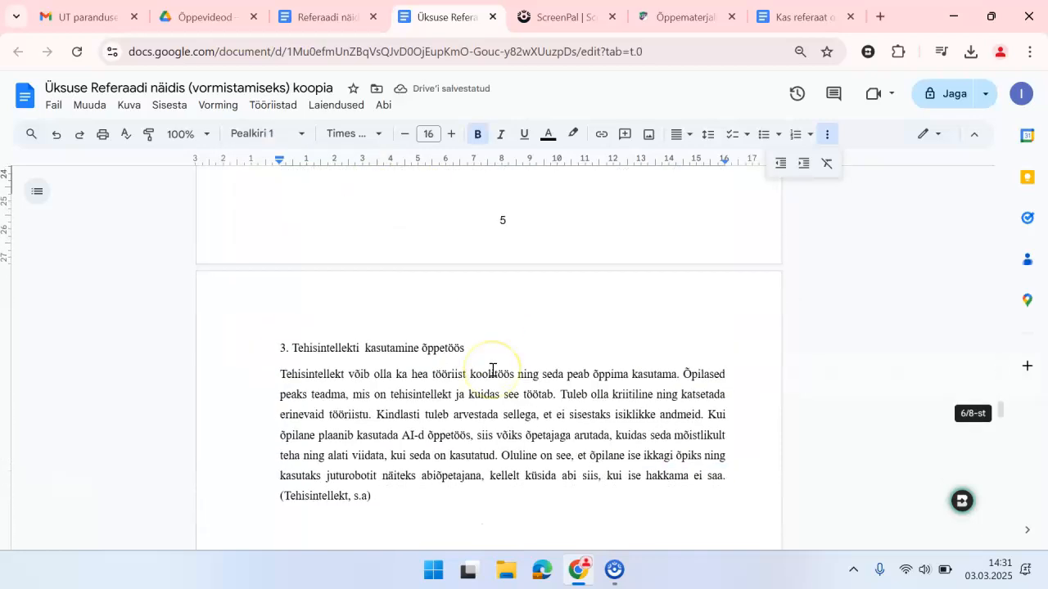
pyautogui.click(471, 316)
pyautogui.press('Return')
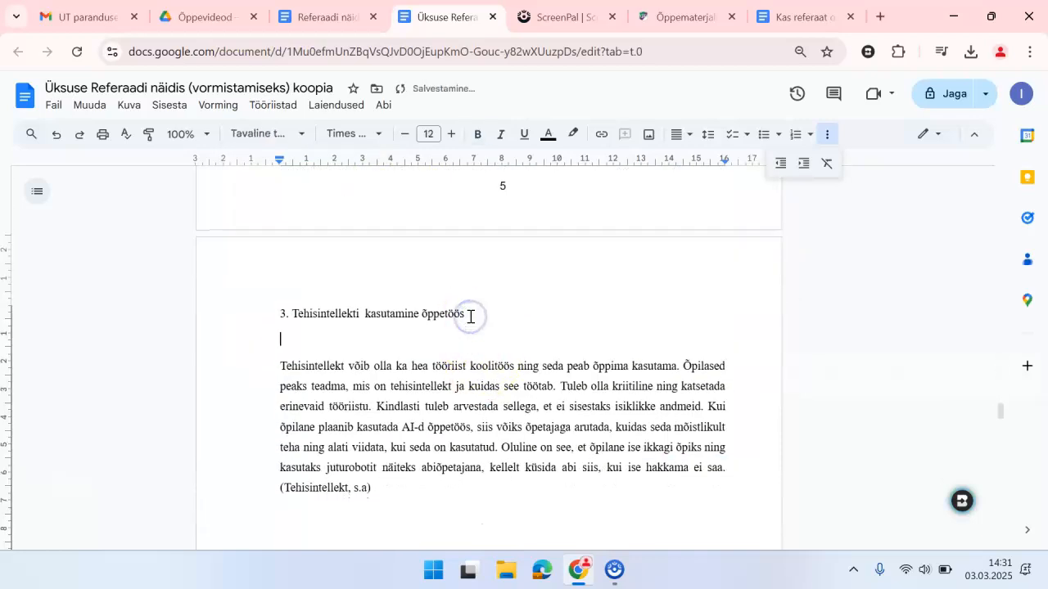
pyautogui.moveTo(275, 308); pyautogui.dragTo(470, 311)
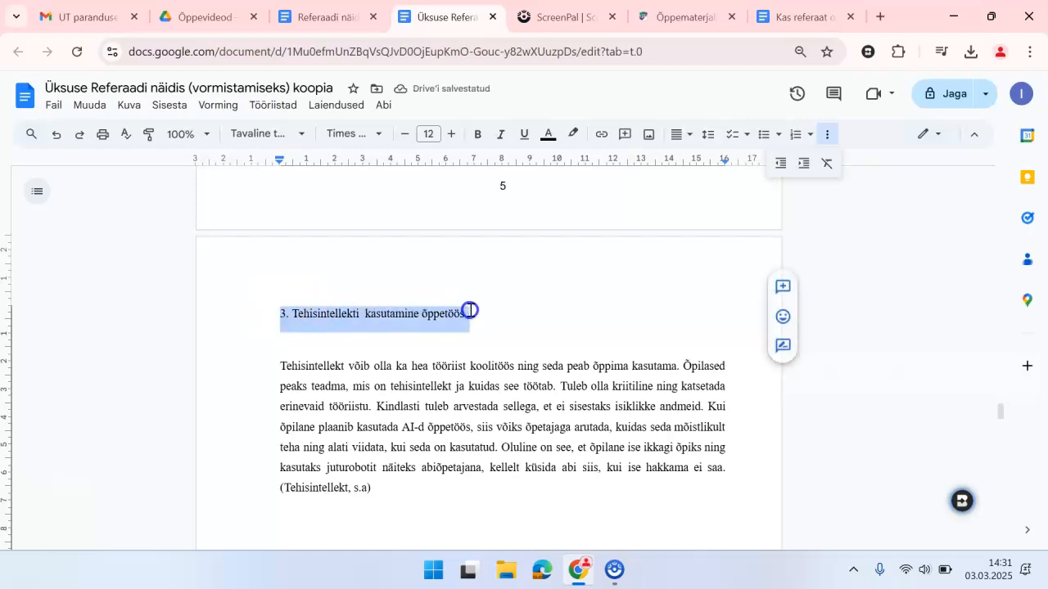
pyautogui.click(299, 133)
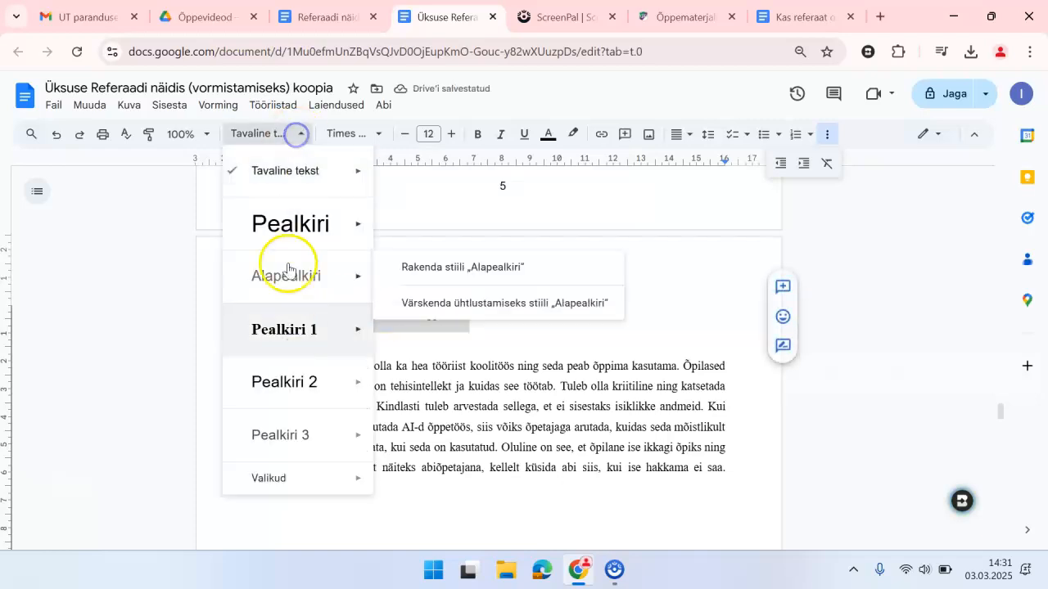
pyautogui.click(291, 335)
# Insert an empty line below the Kokkuvõte heading and apply the Pealkiri 1 style to the heading.
pyautogui.scroll(-10, 476, 380)
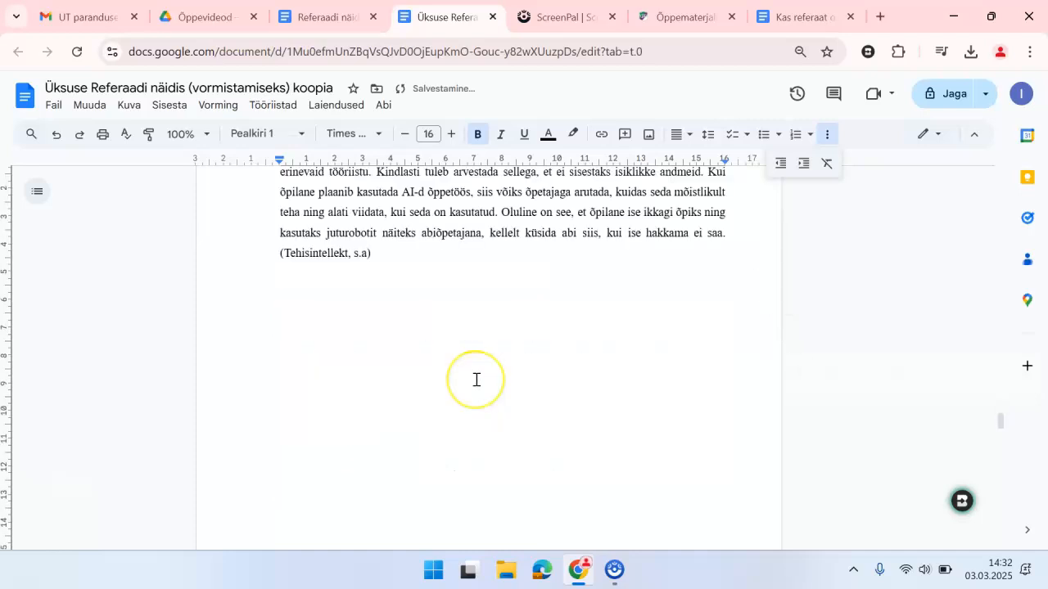
pyautogui.click(274, 319)
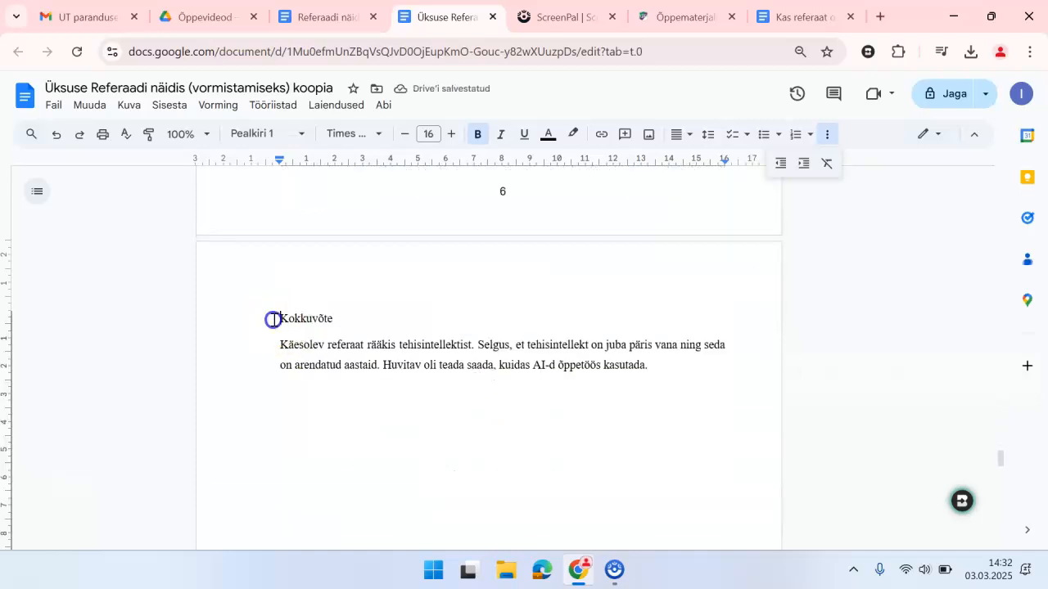
pyautogui.click(336, 316)
pyautogui.press('Return')
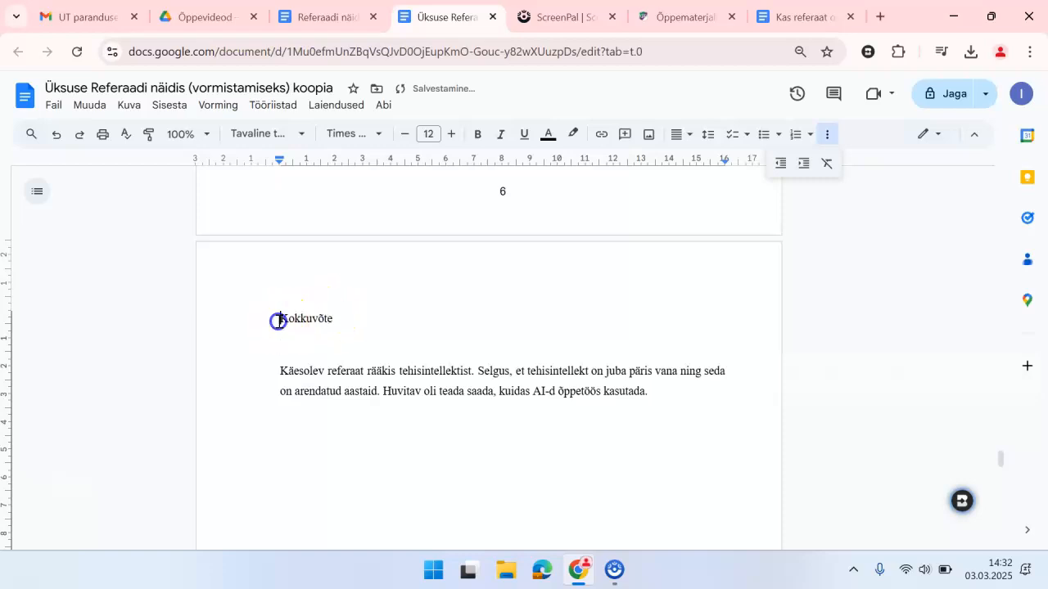
pyautogui.moveTo(278, 320); pyautogui.dragTo(332, 353)
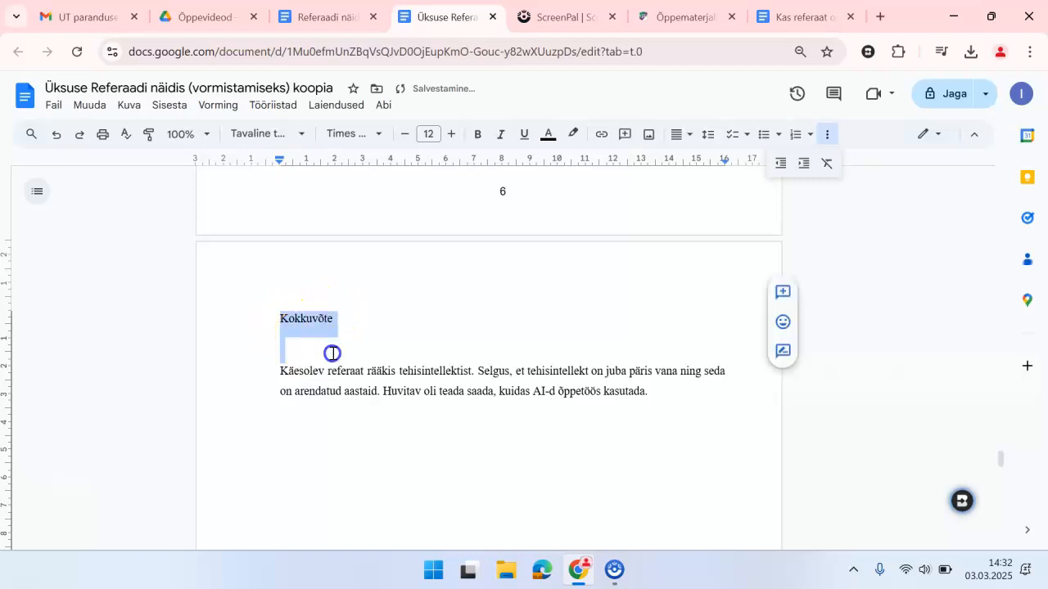
pyautogui.click(300, 133)
pyautogui.click(276, 330)
# Insert an empty line below the Kasutatud allikad heading and apply the Pealkiri 1 style to the heading.
pyautogui.scroll(-9, 441, 397)
pyautogui.scroll(-2, 441, 397)
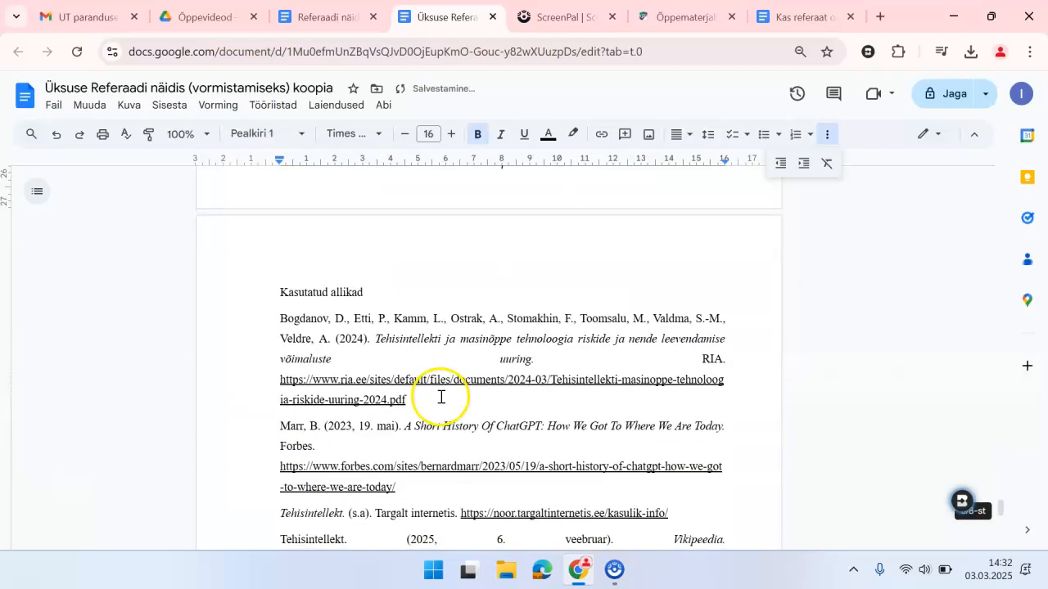
pyautogui.click(385, 292)
pyautogui.press('Return')
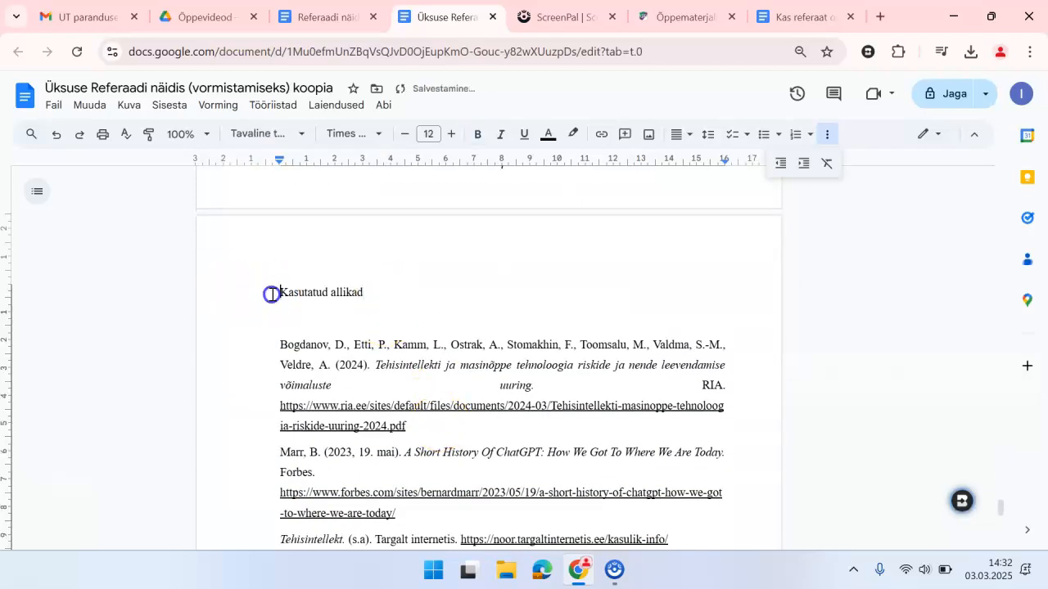
pyautogui.moveTo(273, 294); pyautogui.dragTo(368, 297)
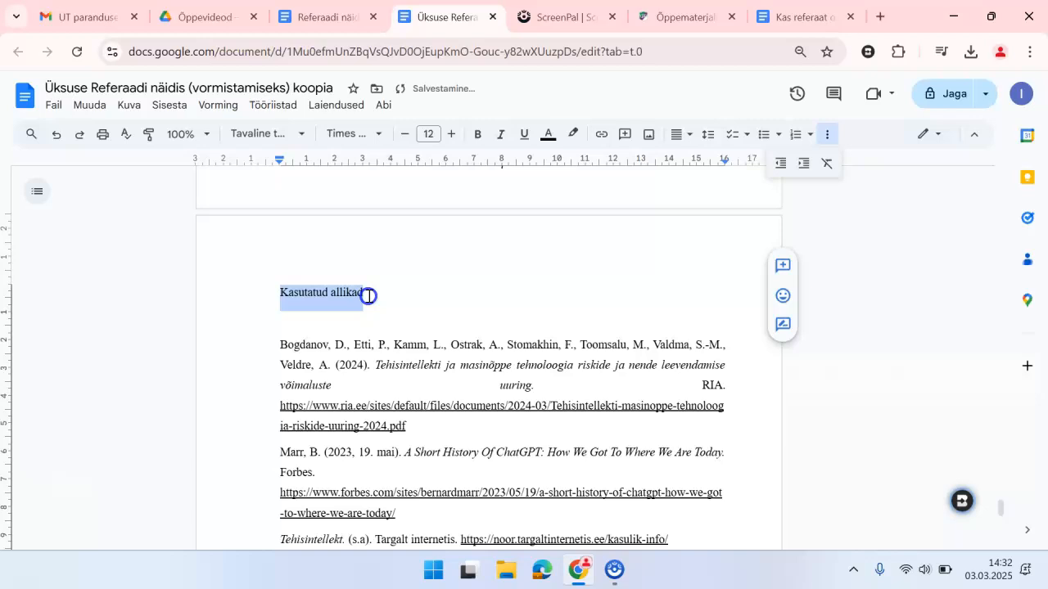
pyautogui.click(297, 142)
pyautogui.click(276, 330)
# Return to the table of contents page and place the cursor on the empty line below the Sisukord title.
pyautogui.scroll(-6, 592, 335)
pyautogui.scroll(20, 593, 332)
pyautogui.scroll(20, 594, 332)
pyautogui.scroll(10, 593, 332)
pyautogui.scroll(-1, 594, 332)
pyautogui.click(303, 313)
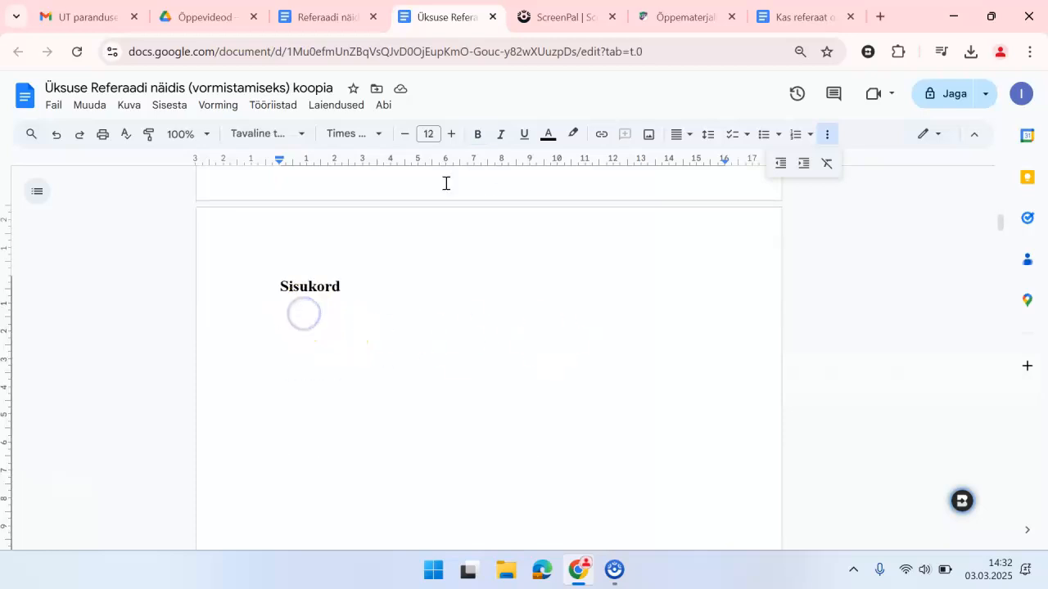
# Consult the Sisukord requirements in the "Kas referaat on õigesti vormistatud?" document.
pyautogui.click(811, 15)
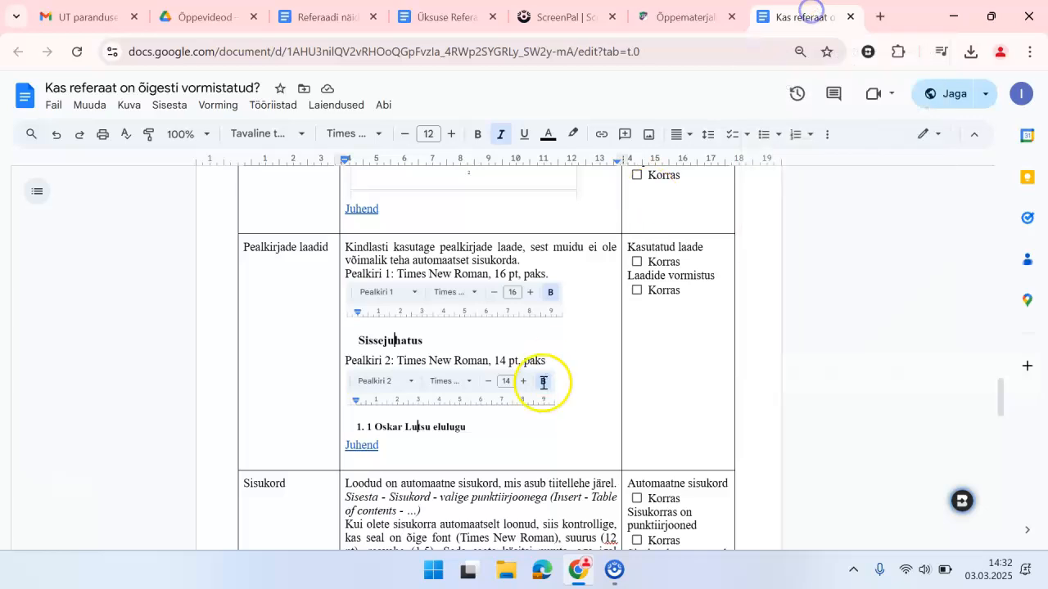
pyautogui.scroll(-3, 542, 382)
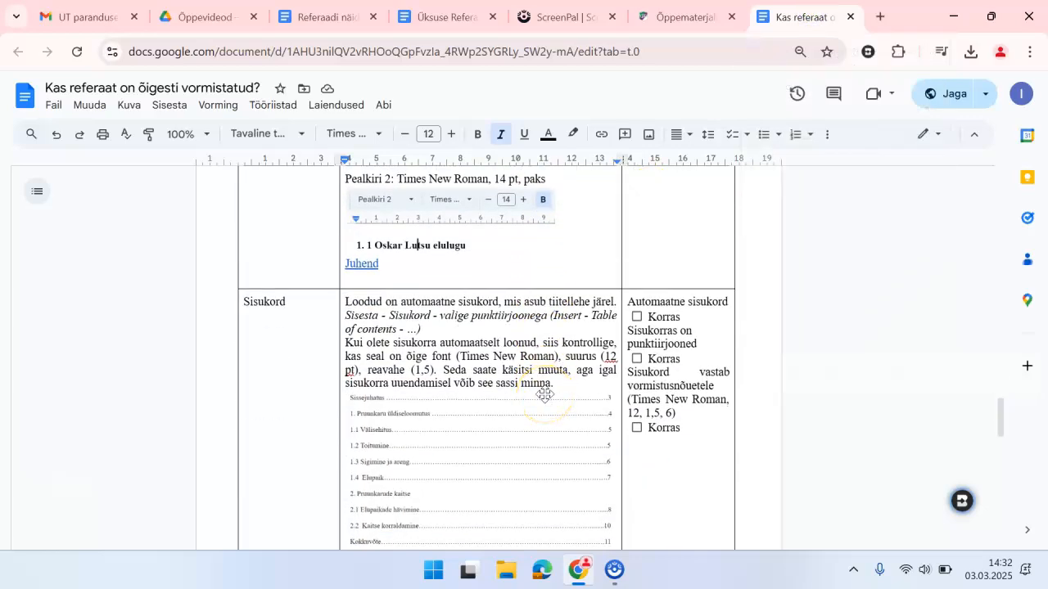
pyautogui.scroll(-1, 484, 399)
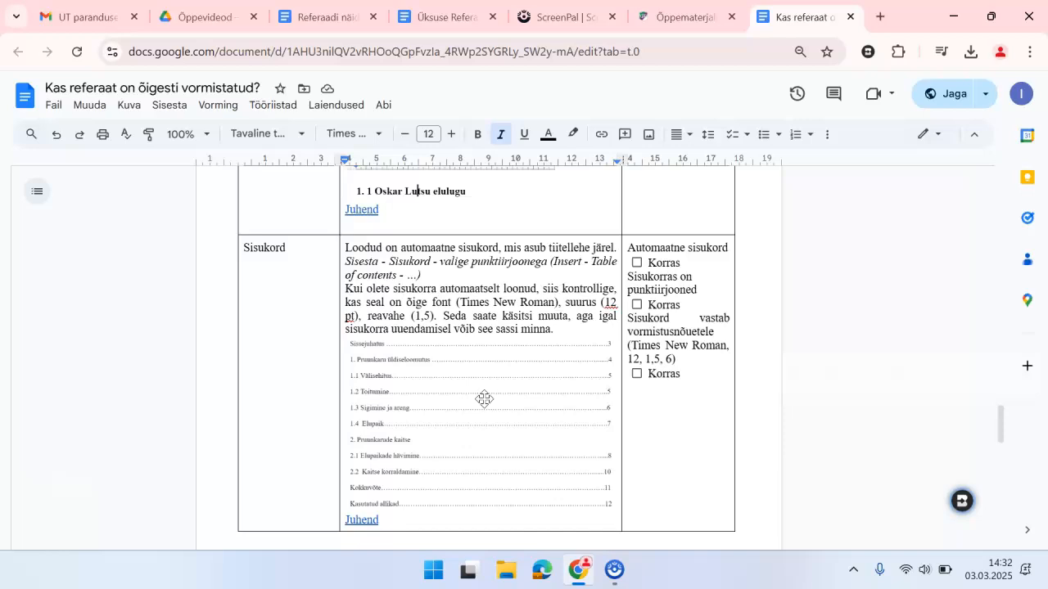
# Return to the Üksuse Referaadi näidis copy and insert an automatic dotted-line table of contents below the Sisukord title.
pyautogui.click(439, 16)
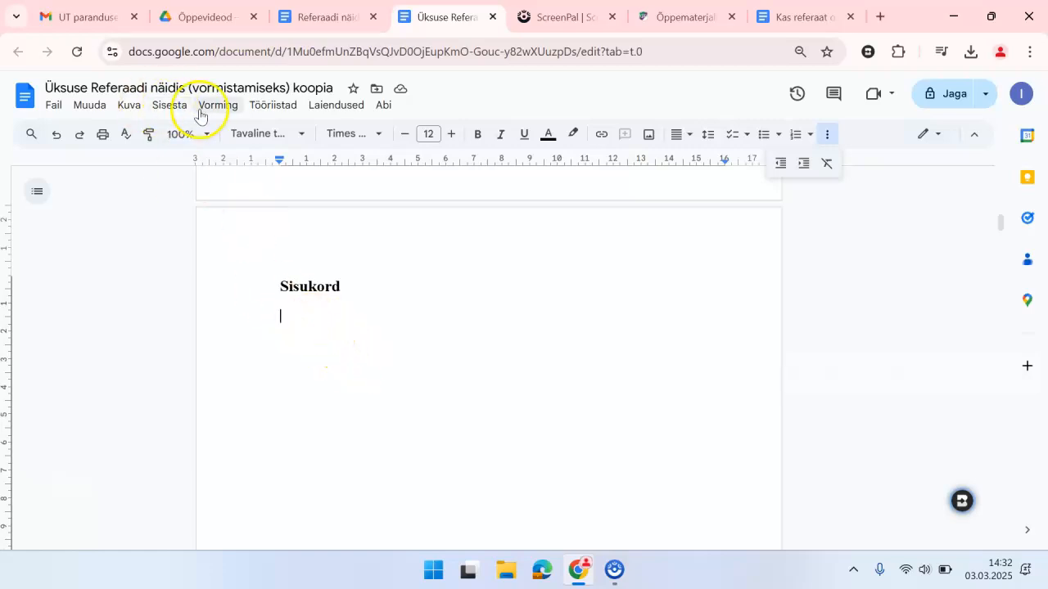
pyautogui.click(172, 106)
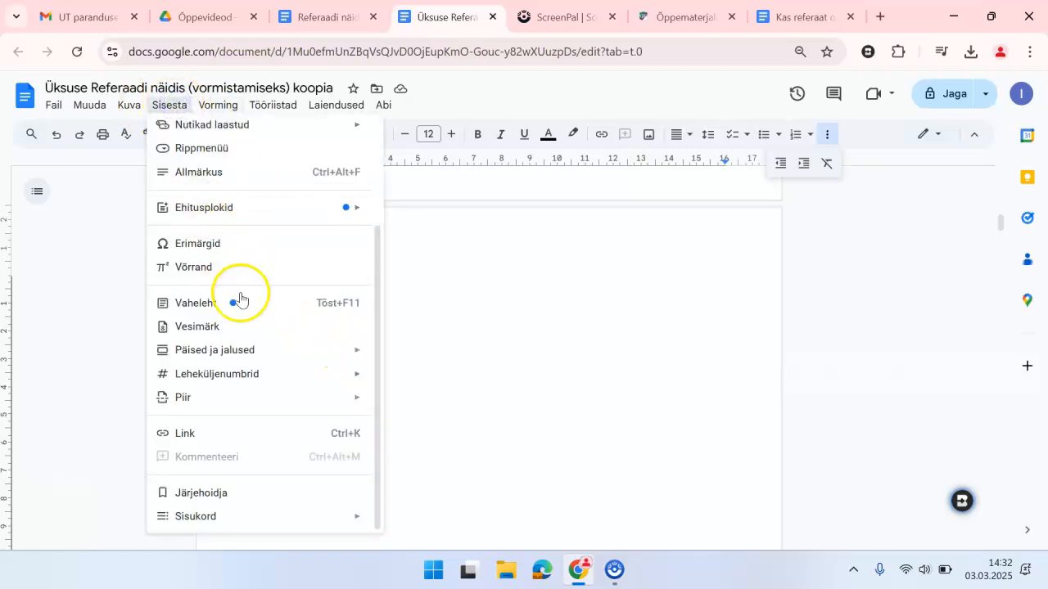
pyautogui.moveTo(265, 359)
pyautogui.moveTo(354, 518)
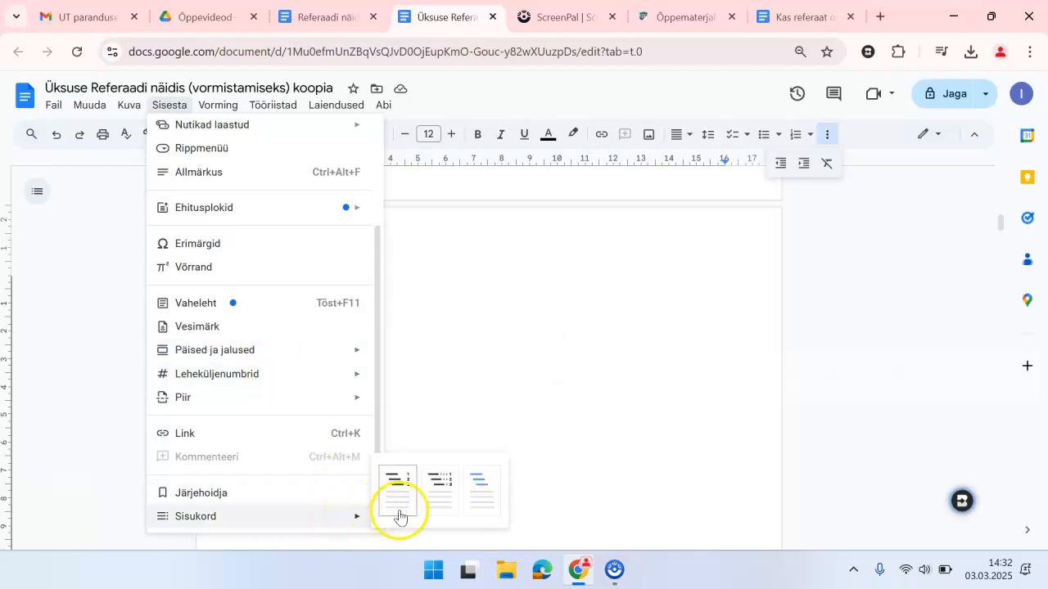
pyautogui.click(441, 499)
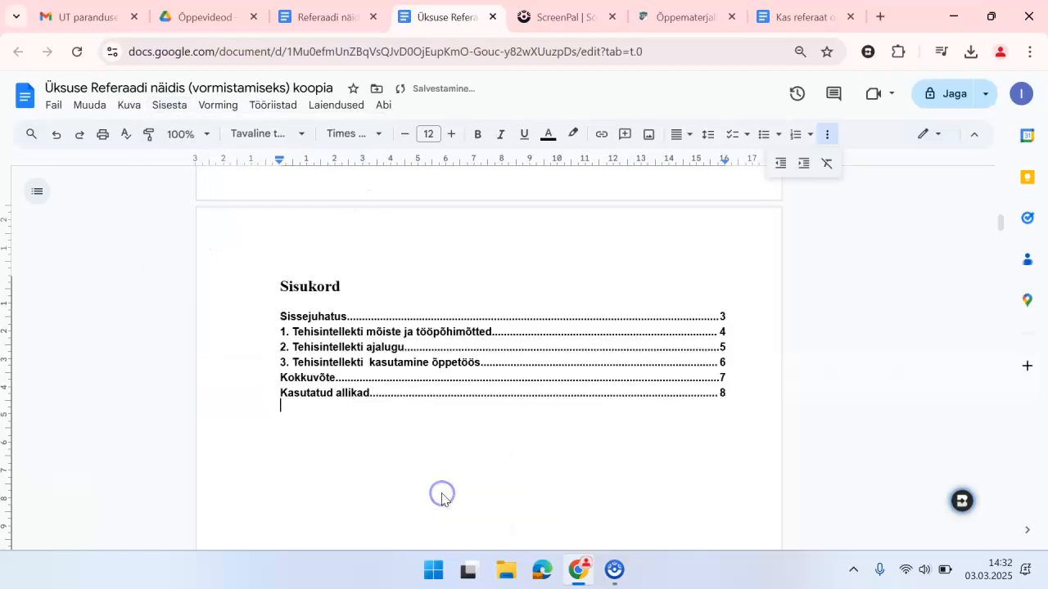
pyautogui.scroll(-1, 442, 498)
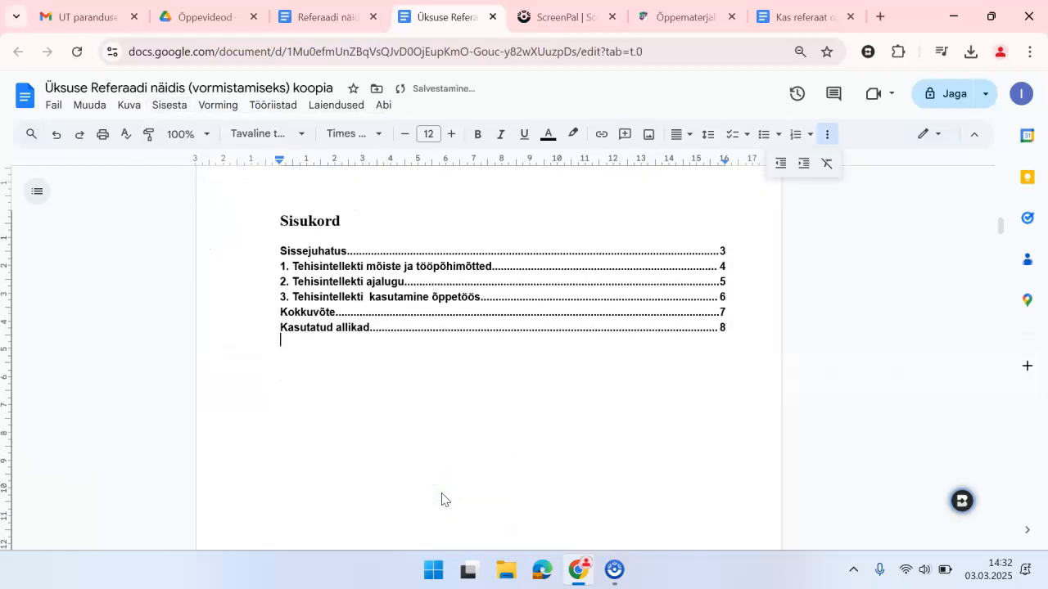
# Format all table of contents entries in Times New Roman, size 12, without bold.
pyautogui.click(332, 293)
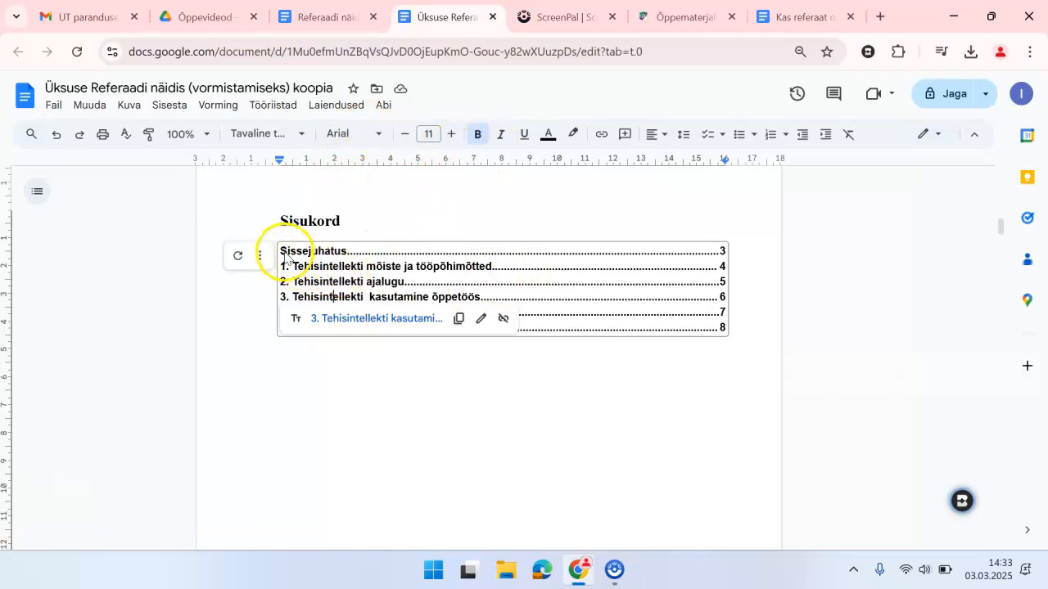
pyautogui.moveTo(283, 253); pyautogui.dragTo(632, 332)
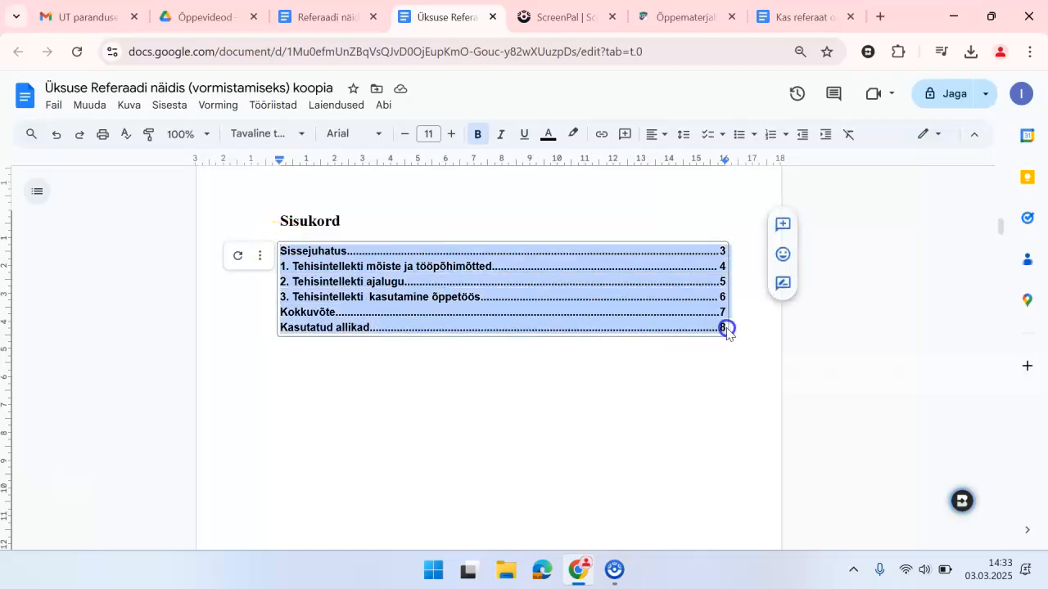
pyautogui.click(379, 133)
pyautogui.click(402, 223)
pyautogui.click(448, 135)
pyautogui.click(478, 135)
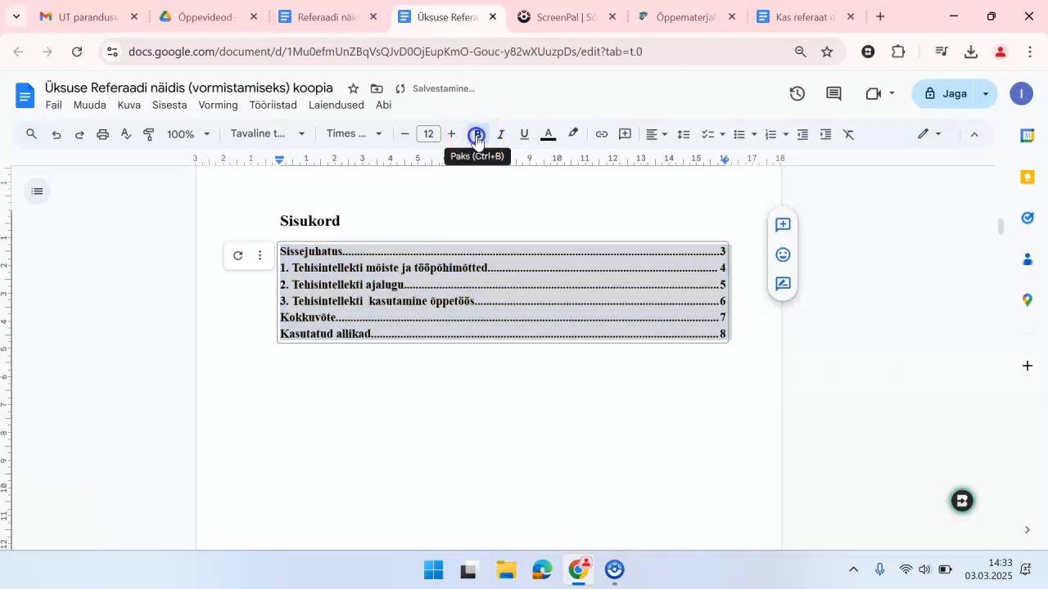
# Set the table of contents entries to 1.5 line spacing with 0 pt before and 6 pt after paragraphs.
pyautogui.click(685, 135)
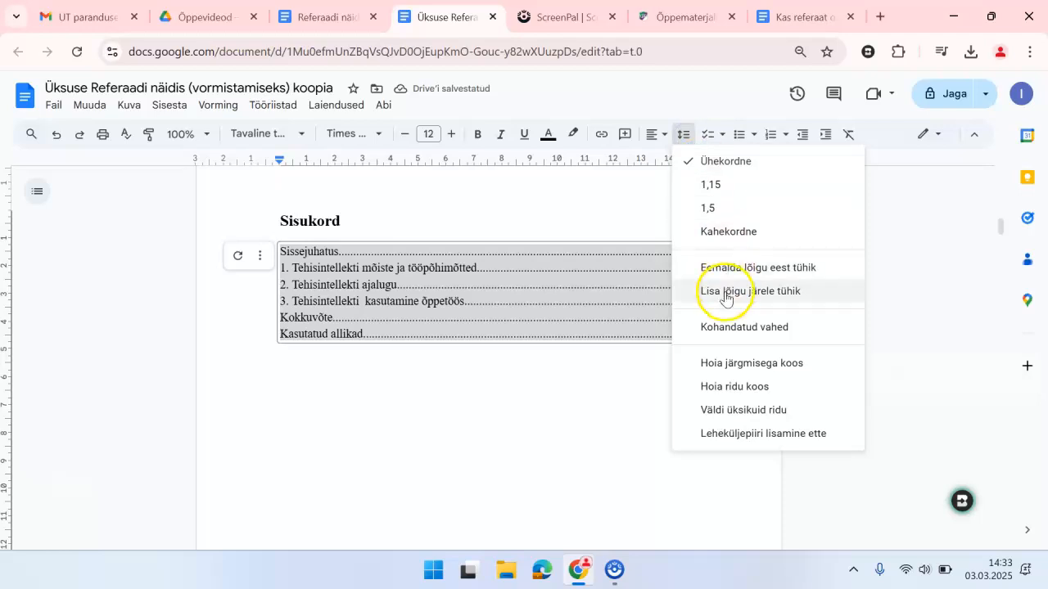
pyautogui.click(723, 326)
pyautogui.click(470, 264)
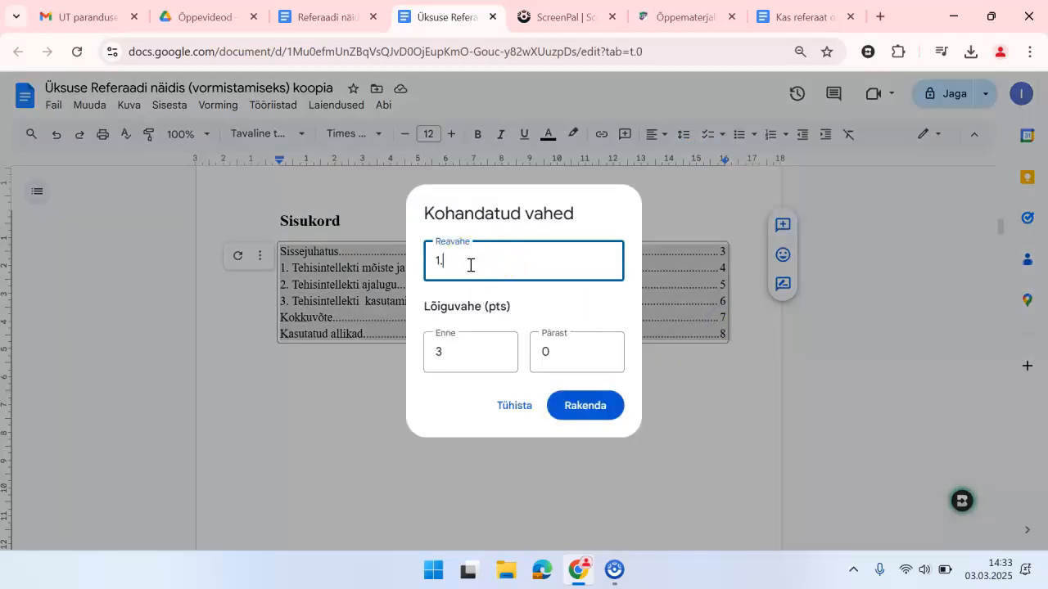
pyautogui.doubleClick(447, 344)
pyautogui.write('0')
pyautogui.click(562, 357)
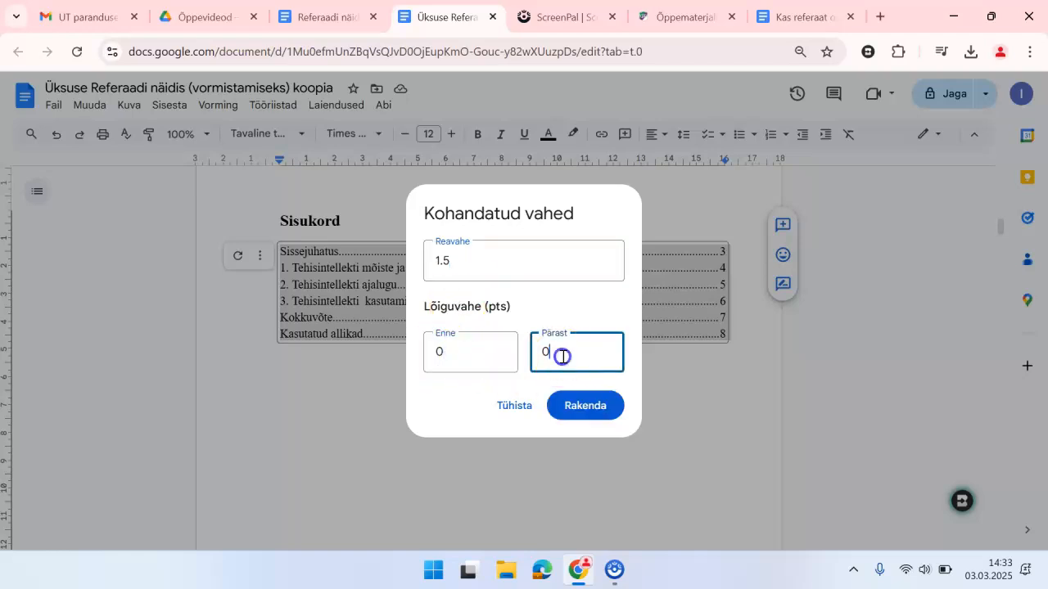
pyautogui.press('BackSpace')
pyautogui.write('6')
pyautogui.click(587, 418)
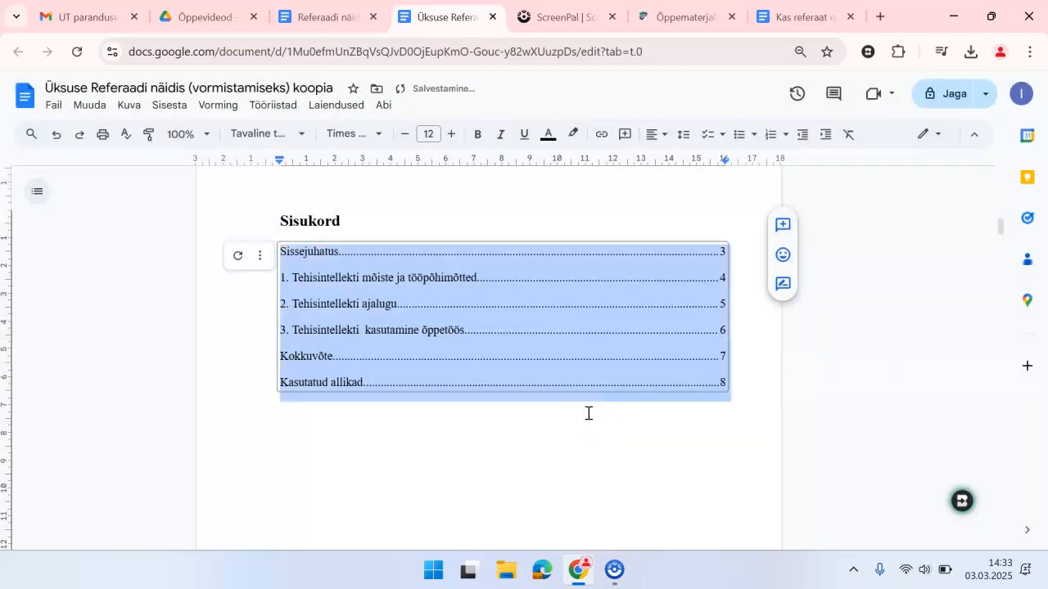
pyautogui.click(551, 453)
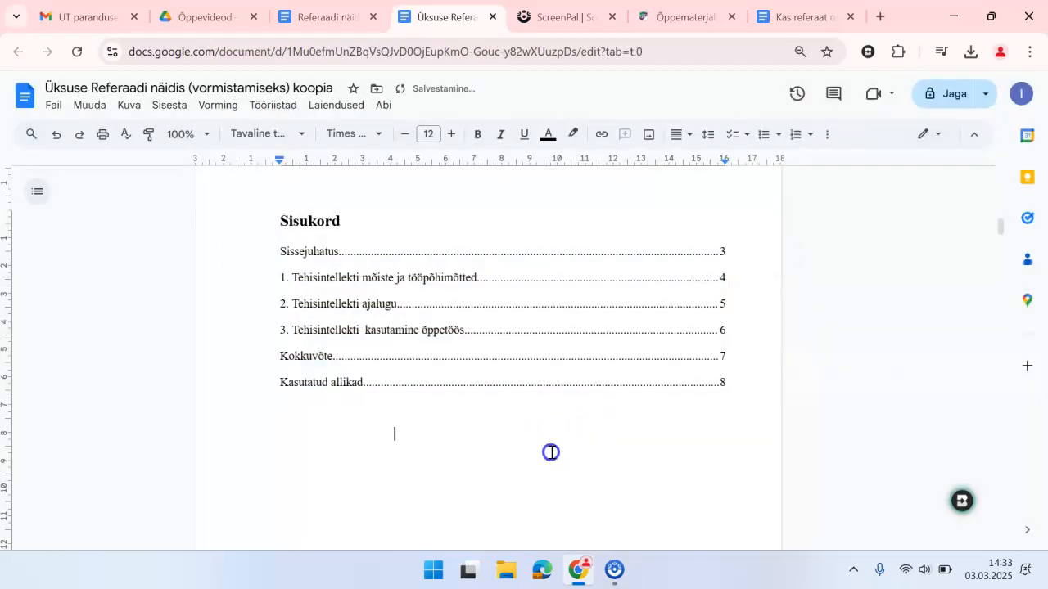
# Follow the table of contents link to chapter 3 and apply the Pealkiri 1 style to its body paragraph.
pyautogui.click(400, 332)
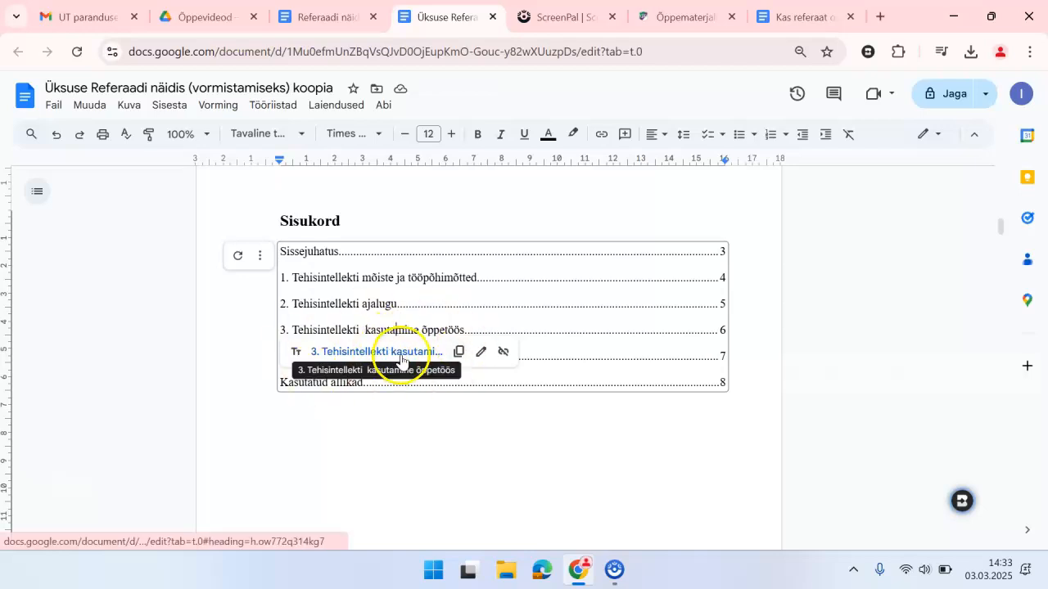
pyautogui.click(400, 352)
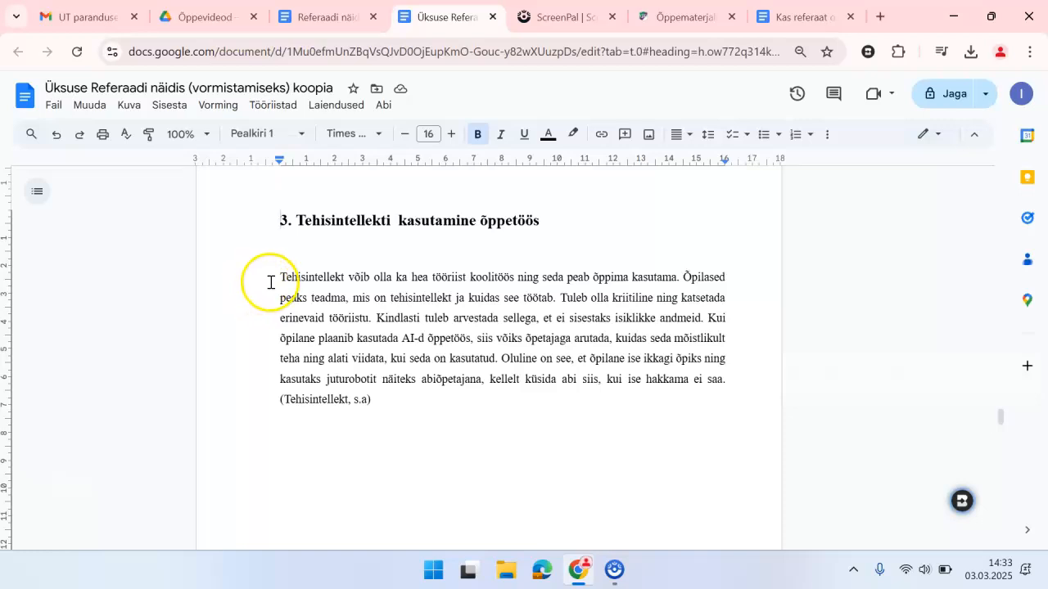
pyautogui.moveTo(271, 278); pyautogui.dragTo(395, 396)
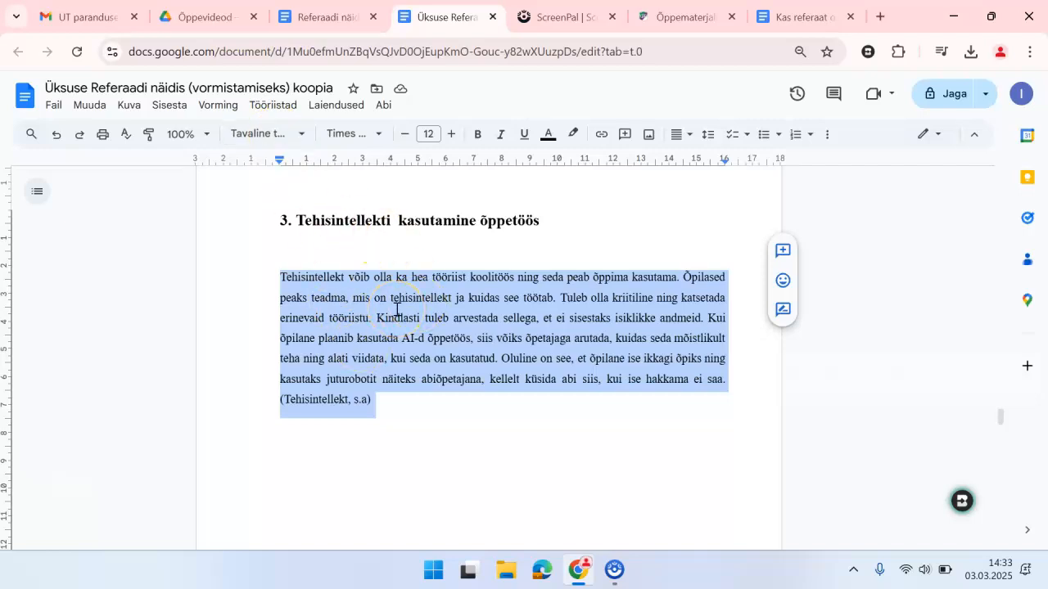
pyautogui.click(297, 133)
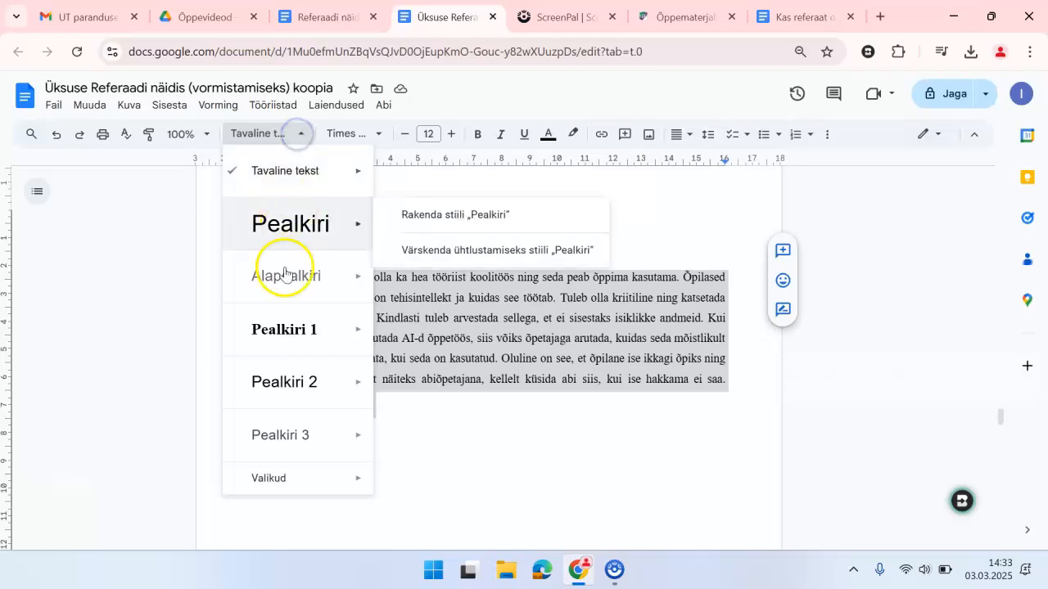
pyautogui.click(285, 329)
# Return to the Sisukord page and update the table of contents with the body paragraph styled as a heading.
pyautogui.scroll(5, 509, 290)
pyautogui.scroll(20, 509, 297)
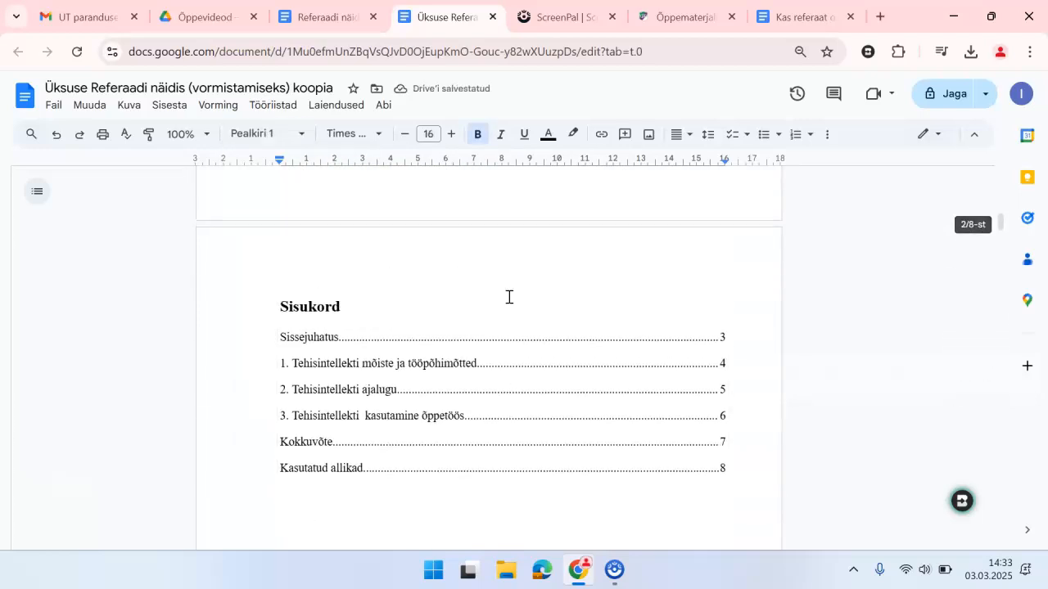
pyautogui.click(342, 389)
pyautogui.click(234, 342)
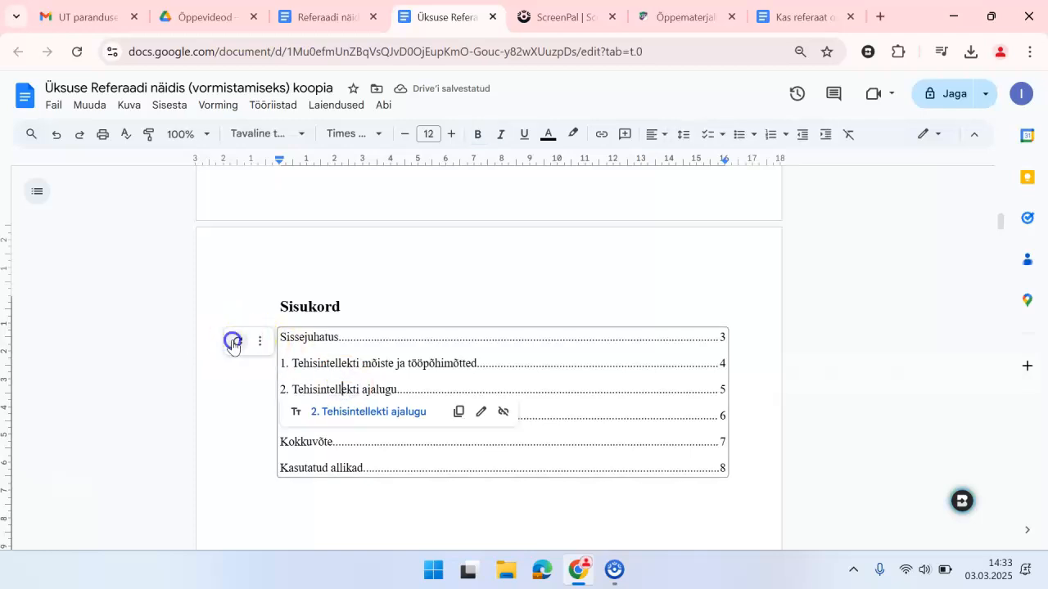
pyautogui.scroll(-2, 456, 350)
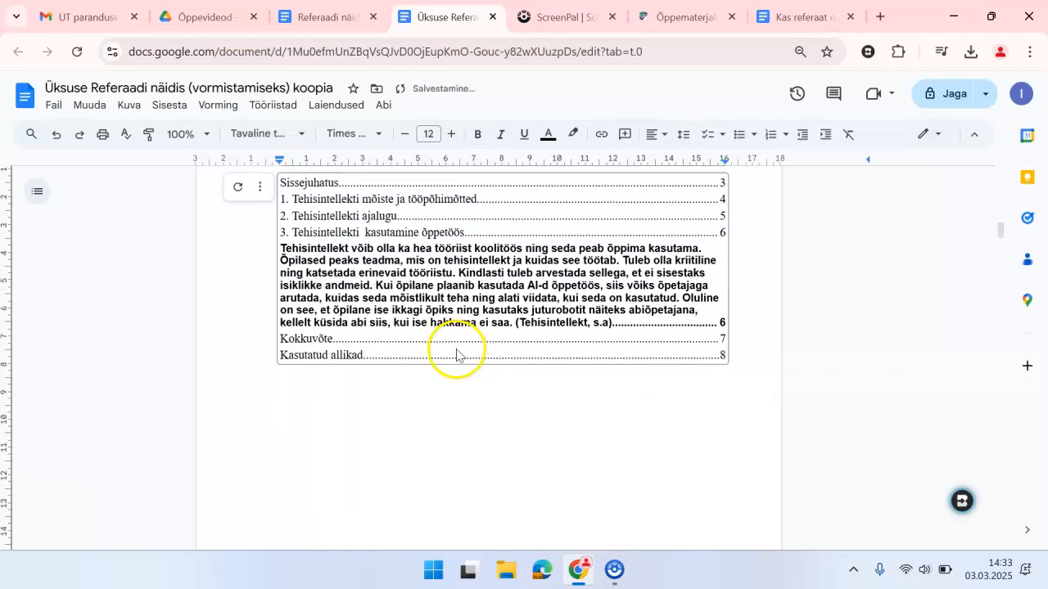
# Follow the body-text entry's link and restore the chapter 3 paragraph to Tavaline tekst in Times New Roman, size 12.
pyautogui.click(429, 277)
pyautogui.click(378, 344)
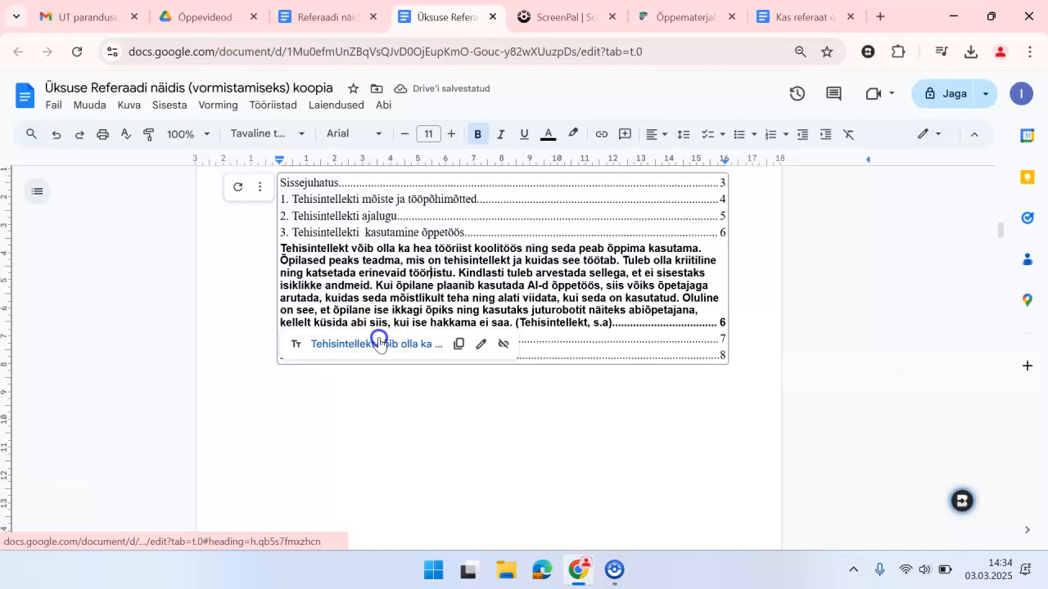
pyautogui.moveTo(278, 218); pyautogui.dragTo(623, 432)
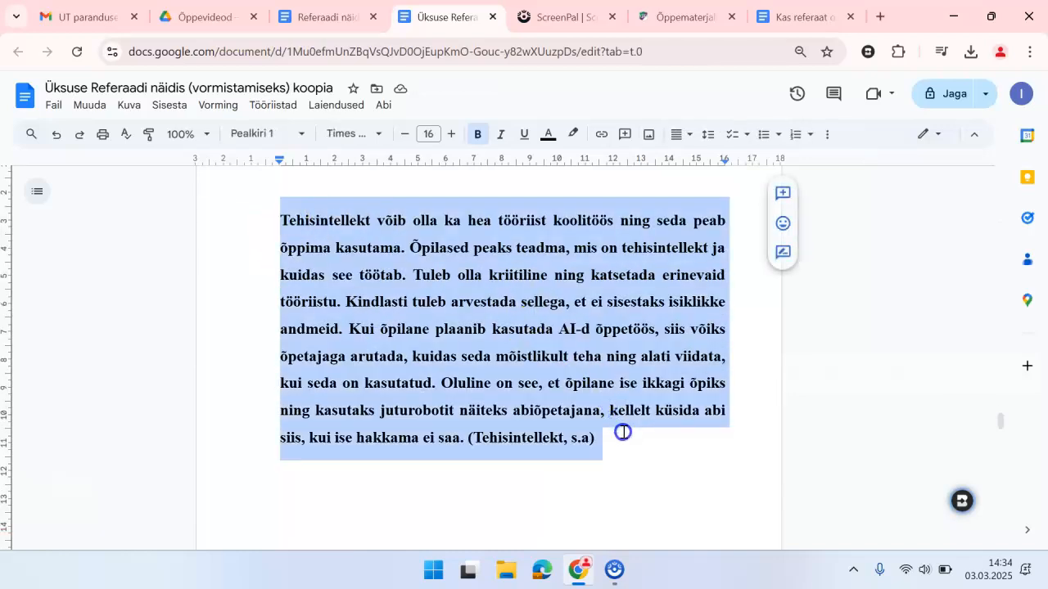
pyautogui.click(263, 134)
pyautogui.click(277, 172)
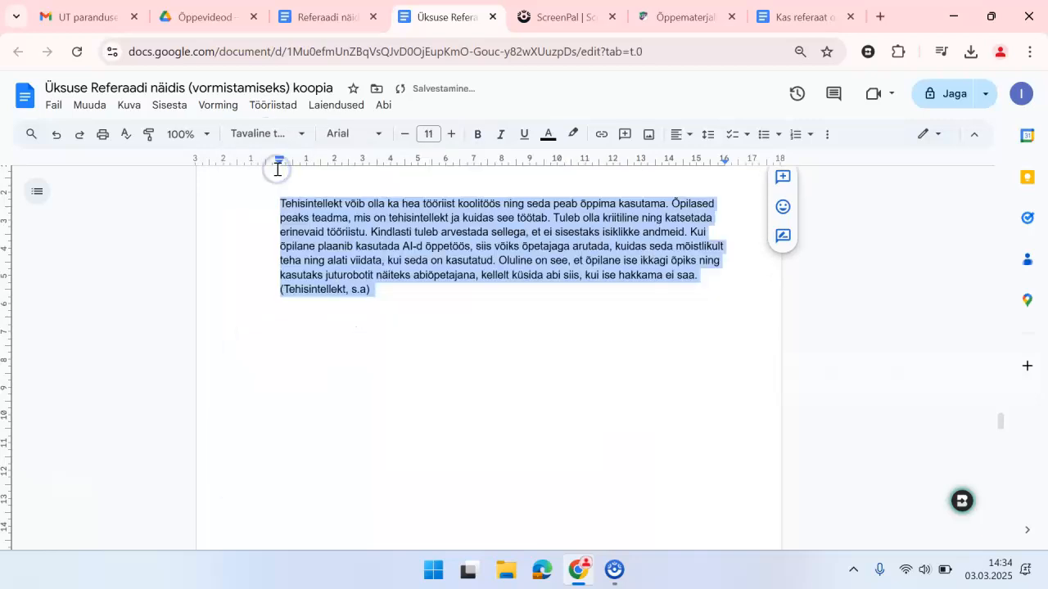
pyautogui.click(375, 143)
pyautogui.click(396, 219)
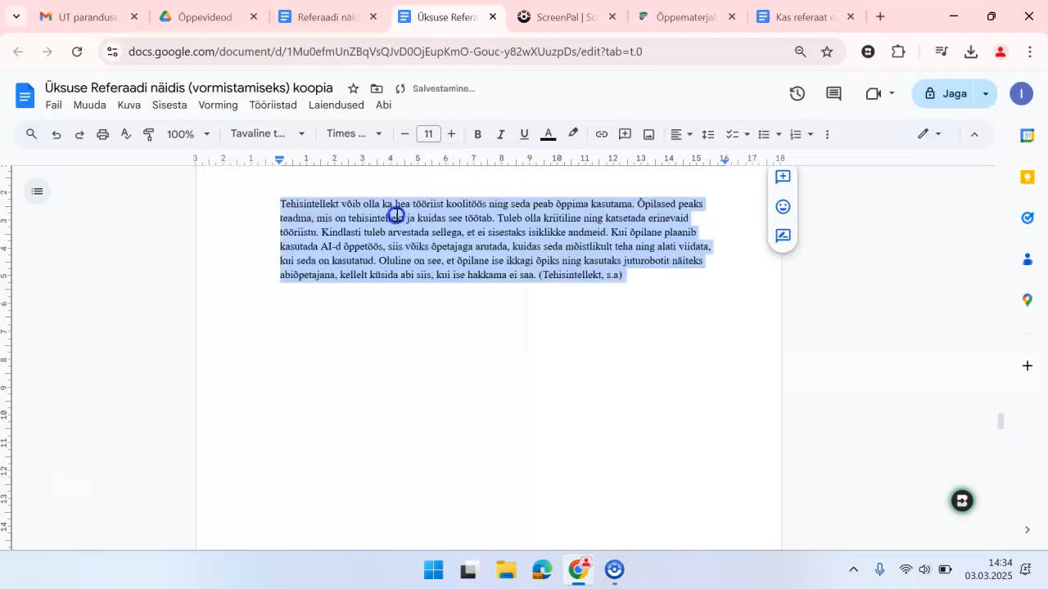
pyautogui.click(450, 135)
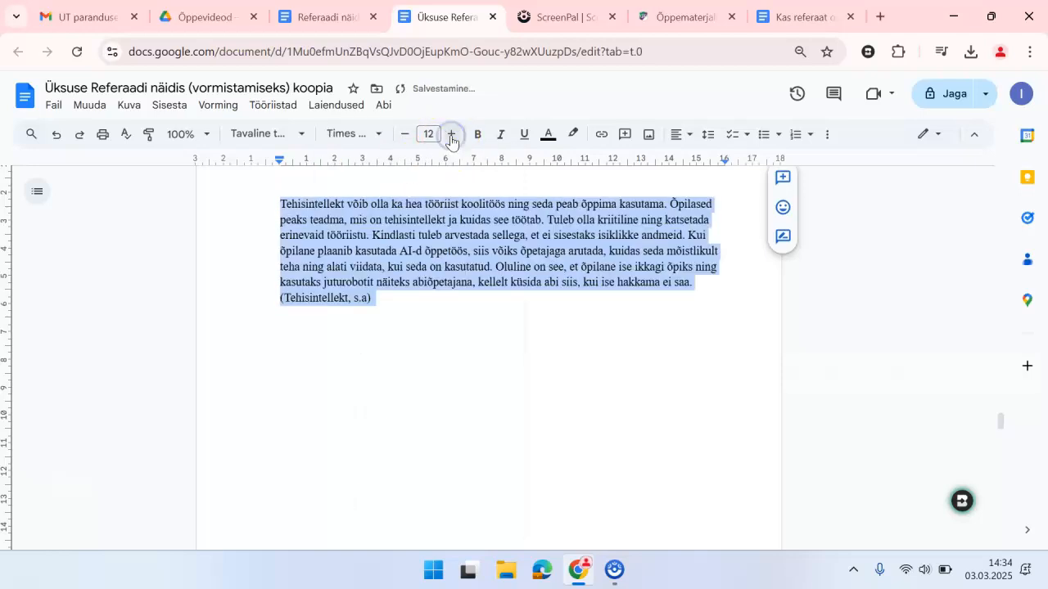
# Set the chapter 3 body paragraph to 1.5 line spacing with 6 pt after the paragraph.
pyautogui.click(705, 137)
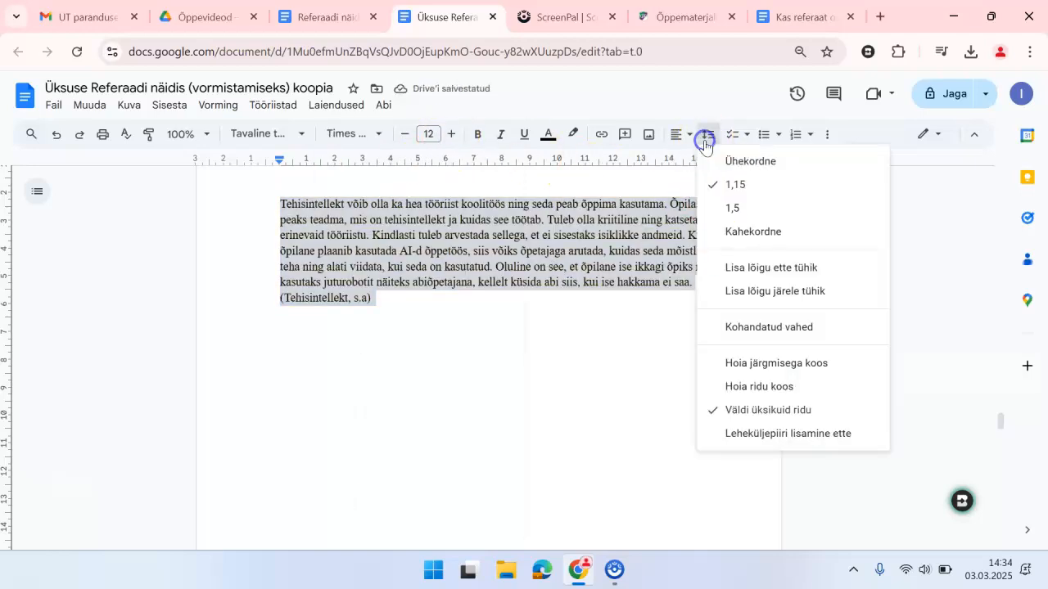
pyautogui.click(778, 326)
pyautogui.click(474, 257)
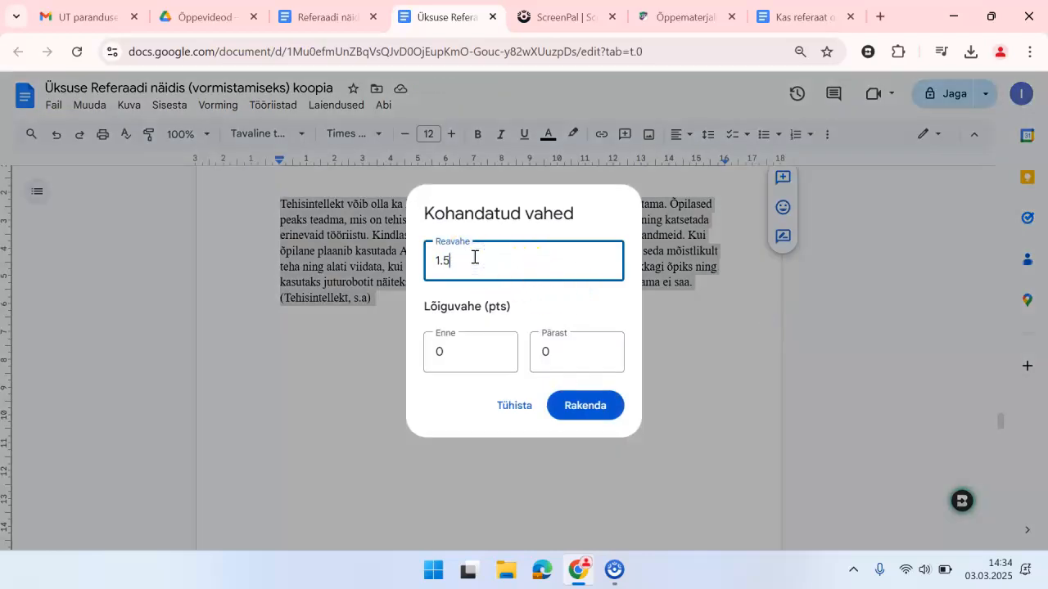
pyautogui.click(564, 344)
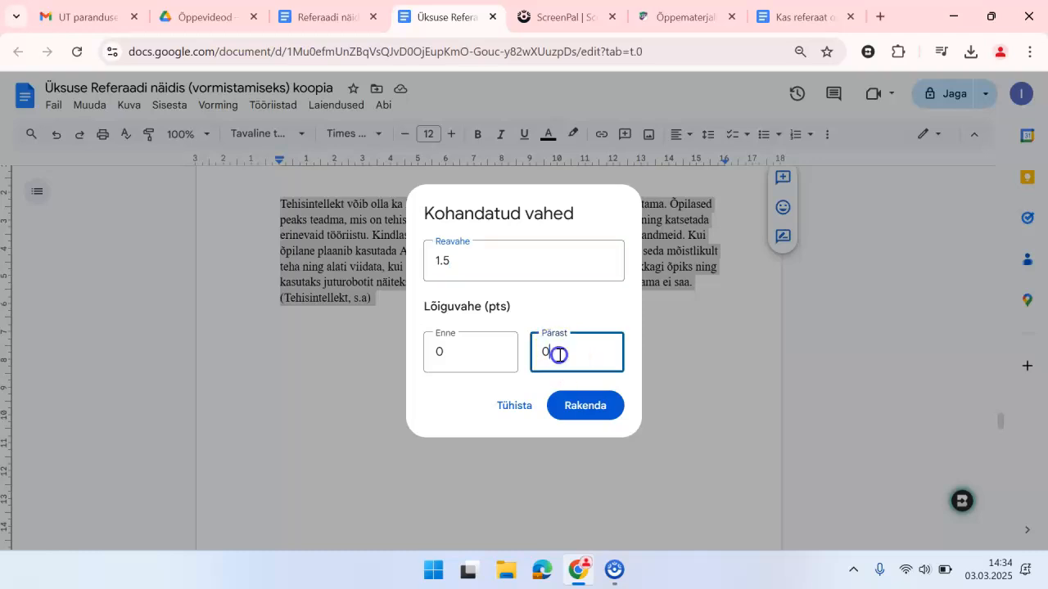
pyautogui.press('BackSpace')
pyautogui.write('6')
pyautogui.click(578, 404)
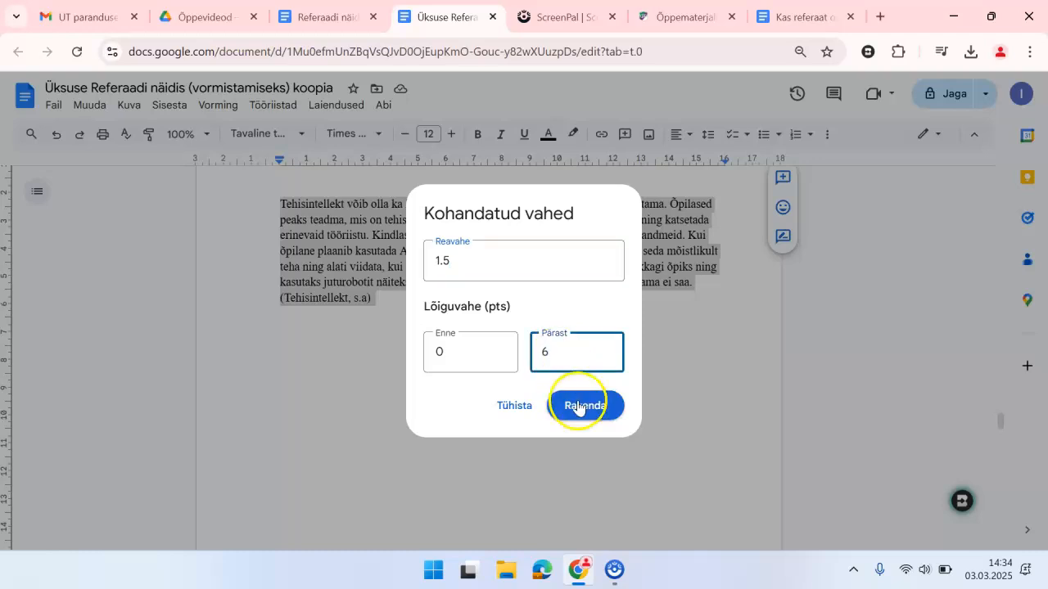
# Return to the Sisukord page and update the table of contents to drop the body-text entry.
pyautogui.scroll(15, 578, 401)
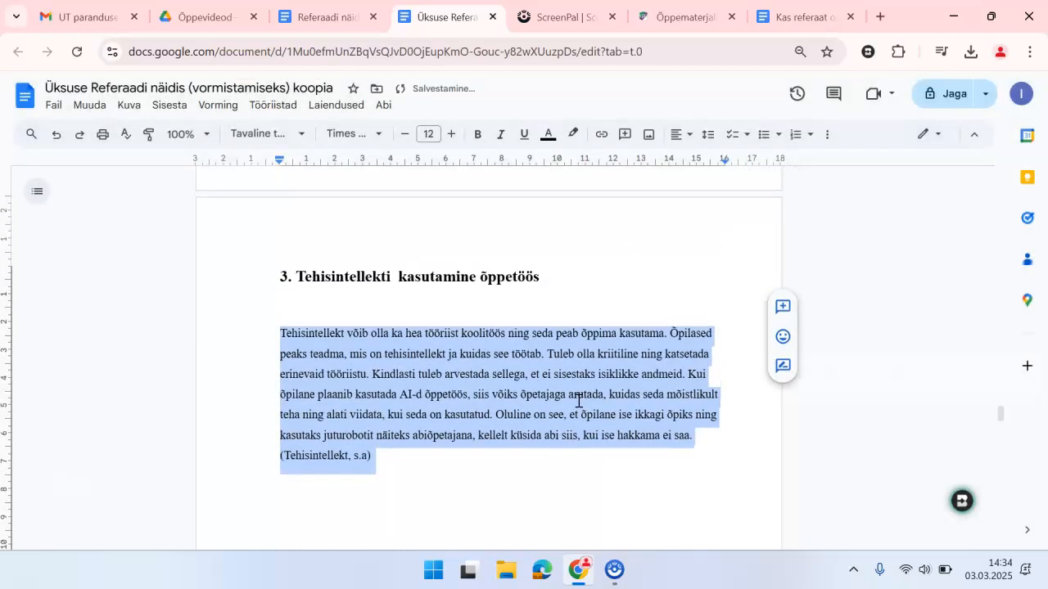
pyautogui.scroll(20, 578, 402)
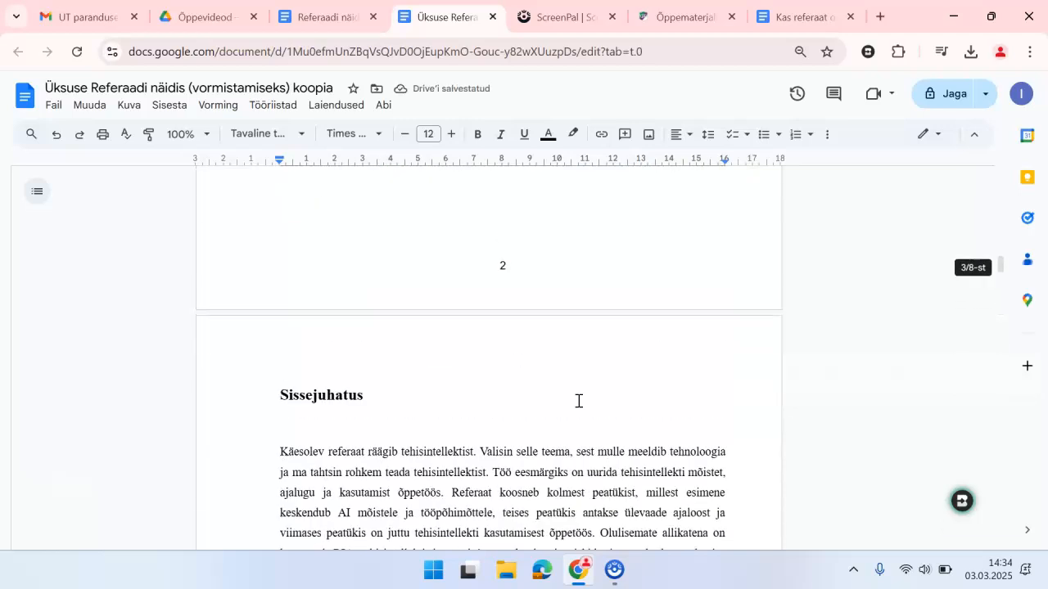
pyautogui.scroll(-2, 578, 401)
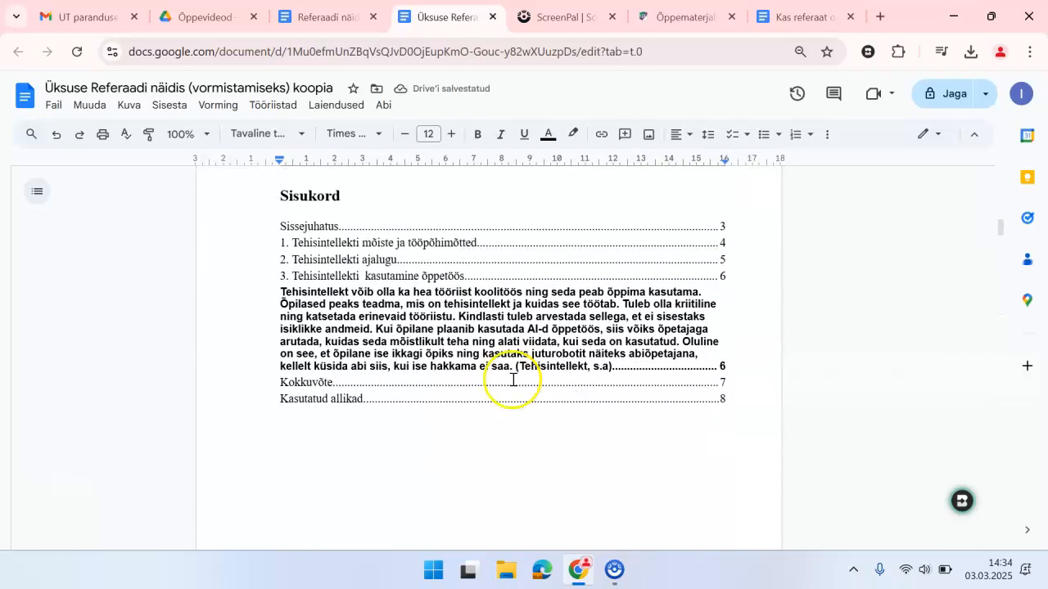
pyautogui.click(329, 260)
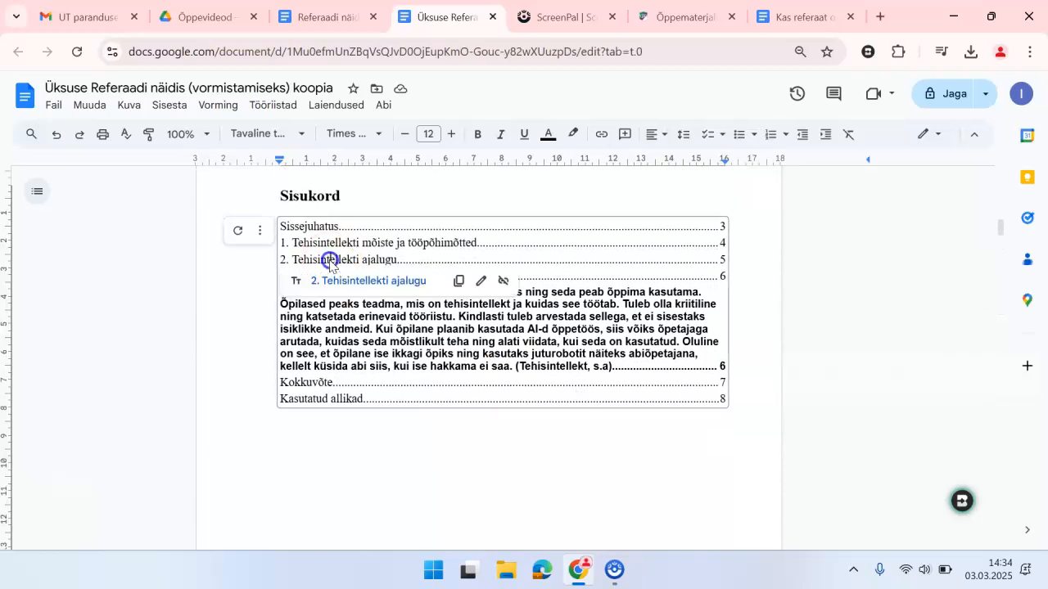
pyautogui.click(238, 232)
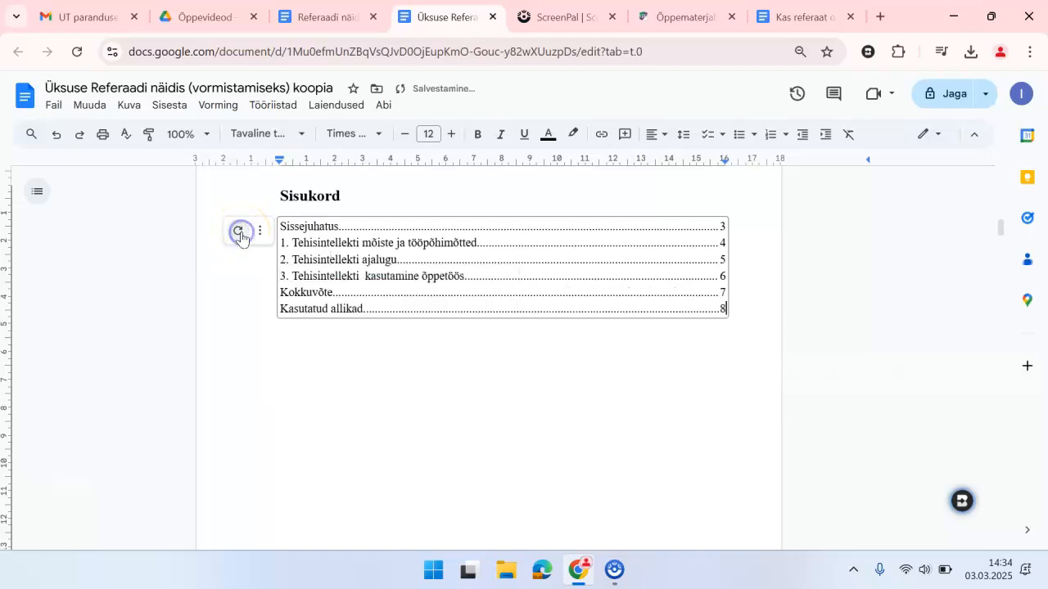
# Set the paragraph spacing of all table of contents entries to 0 pt before and 6 pt after.
pyautogui.click(297, 244)
pyautogui.click(280, 226)
pyautogui.moveTo(284, 226); pyautogui.dragTo(713, 311)
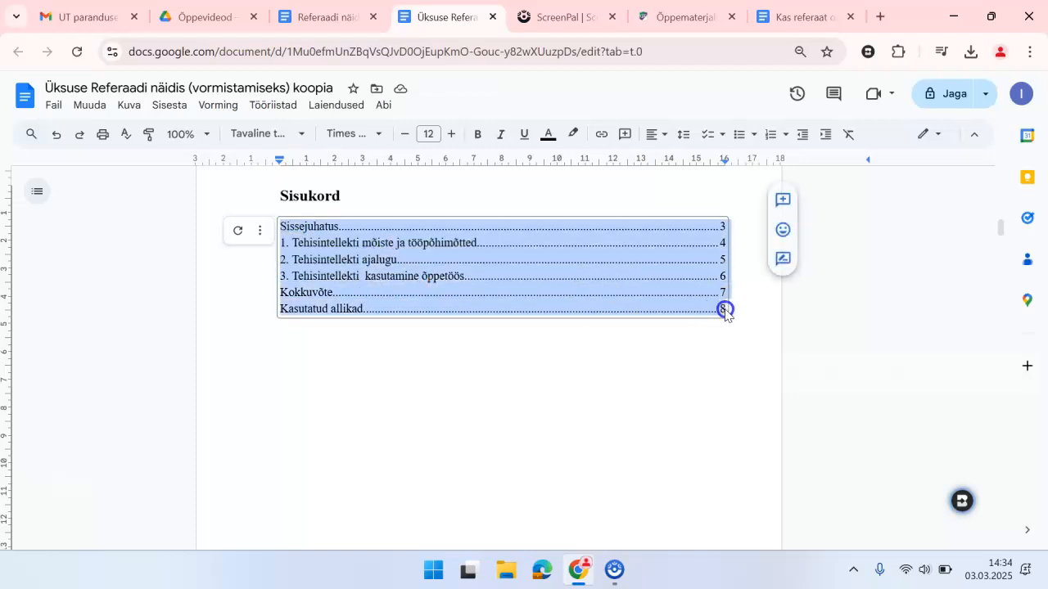
pyautogui.click(686, 134)
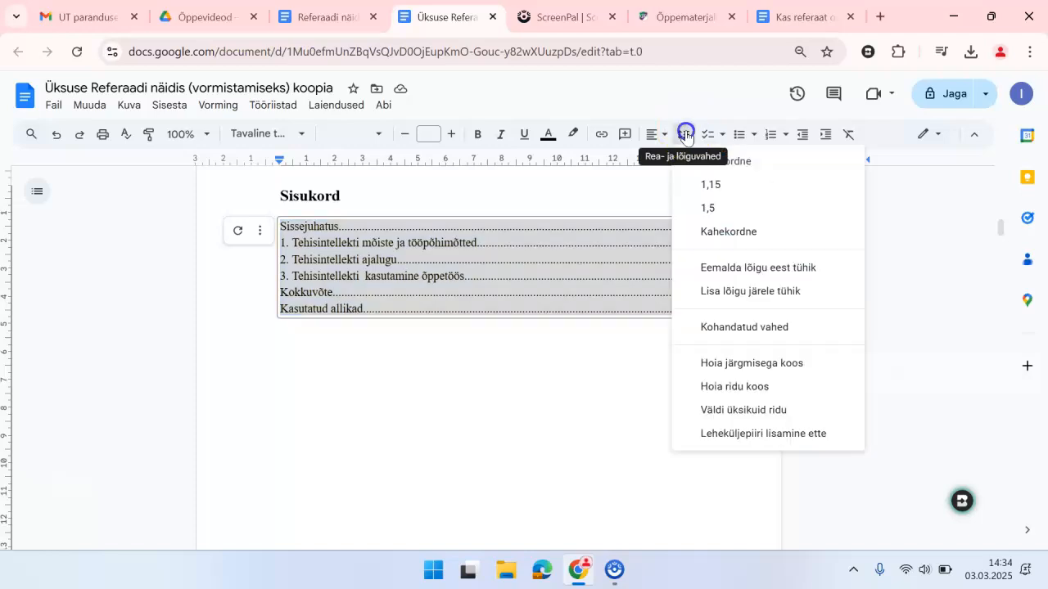
pyautogui.click(739, 329)
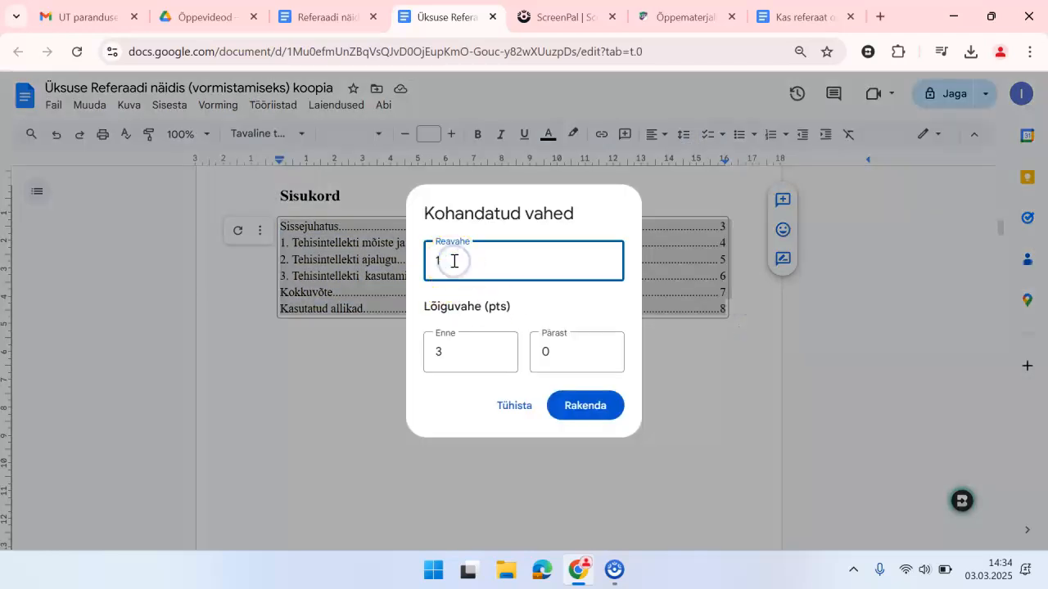
pyautogui.click(456, 352)
pyautogui.press('BackSpace')
pyautogui.write('0')
pyautogui.click(559, 354)
pyautogui.press('BackSpace')
pyautogui.write('6')
pyautogui.click(601, 413)
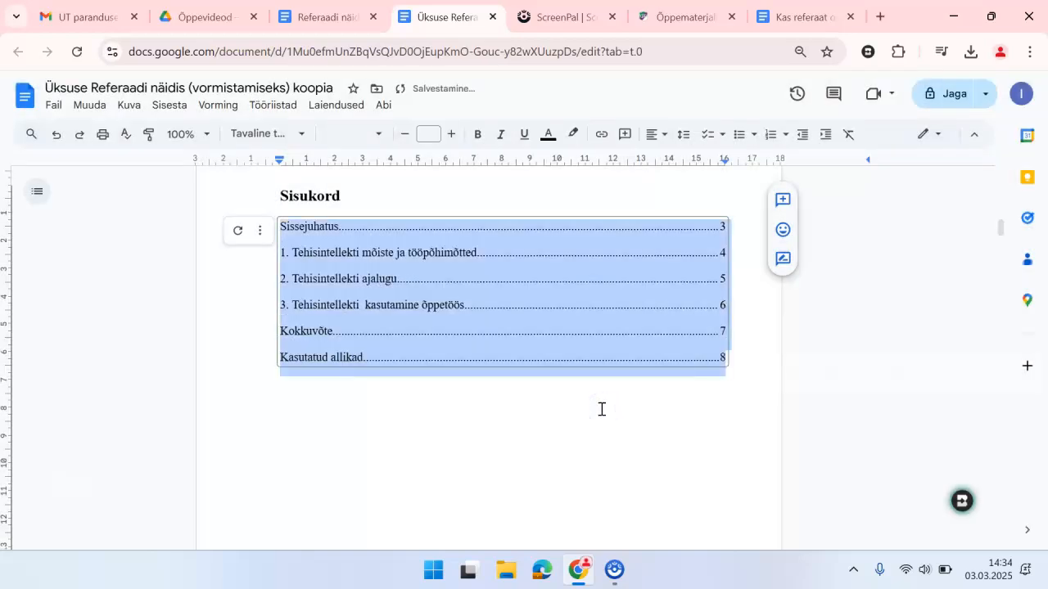
pyautogui.click(601, 409)
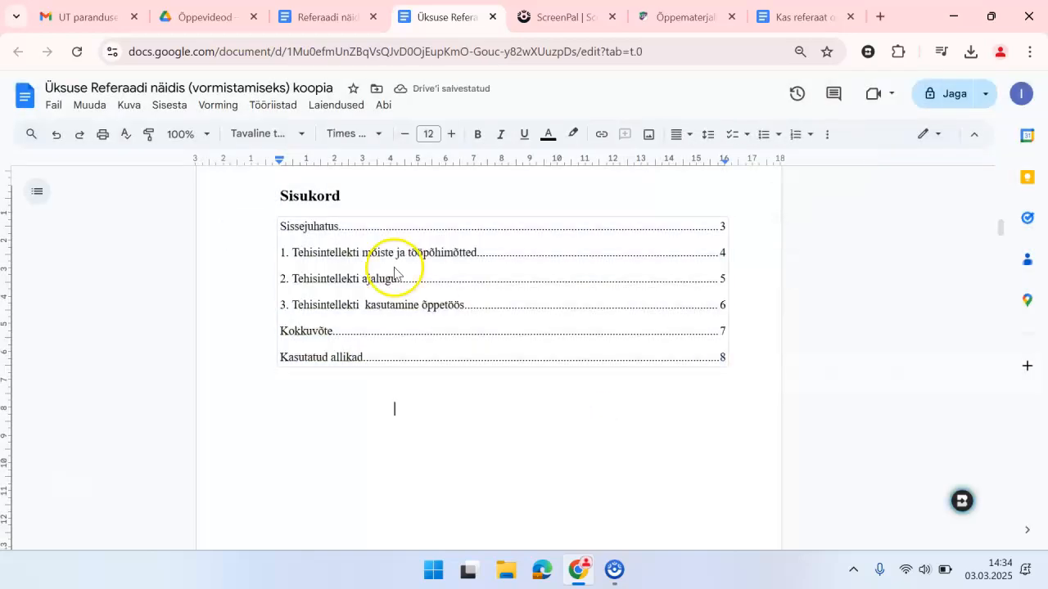
# Review the remaining requirements in the "Kas referaat on õigesti vormistatud?" checklist through to its end.
pyautogui.click(800, 20)
pyautogui.scroll(-6, 496, 475)
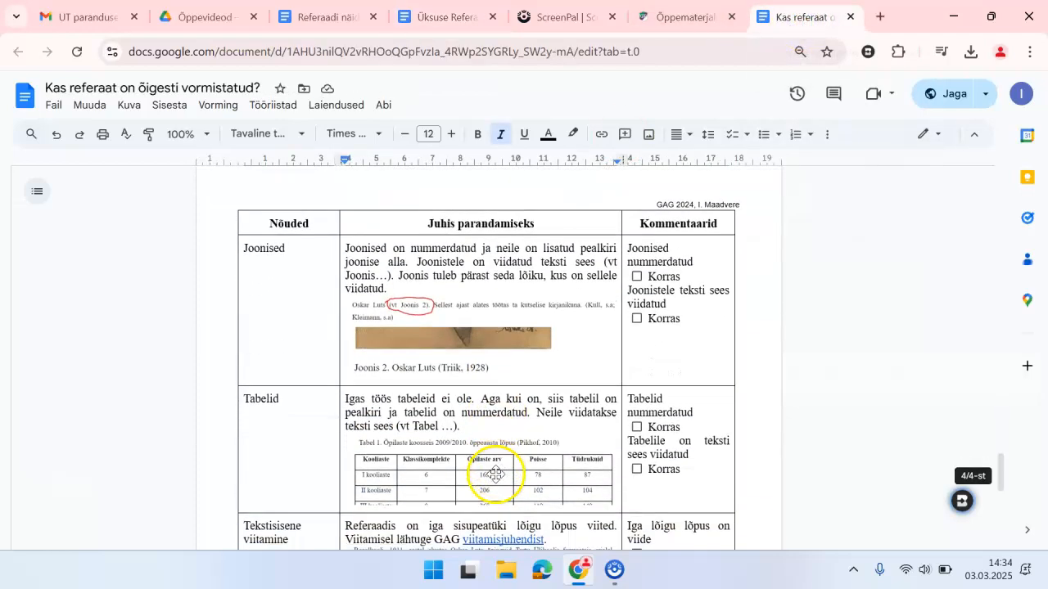
pyautogui.scroll(-1, 496, 475)
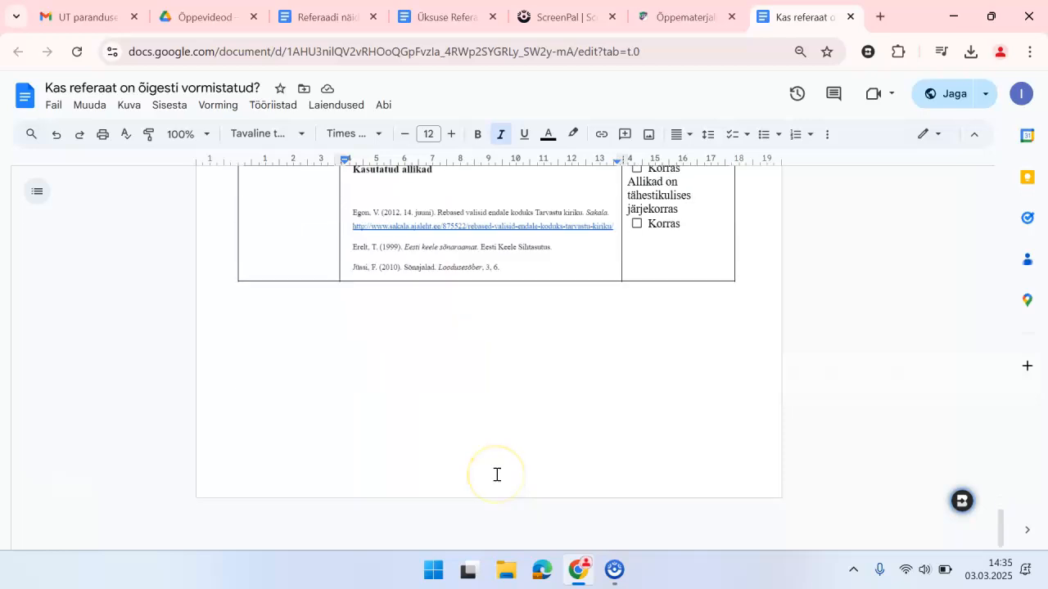
# Return to the report copy and examine its formatting from the title page through to the end of the source list.
pyautogui.click(445, 20)
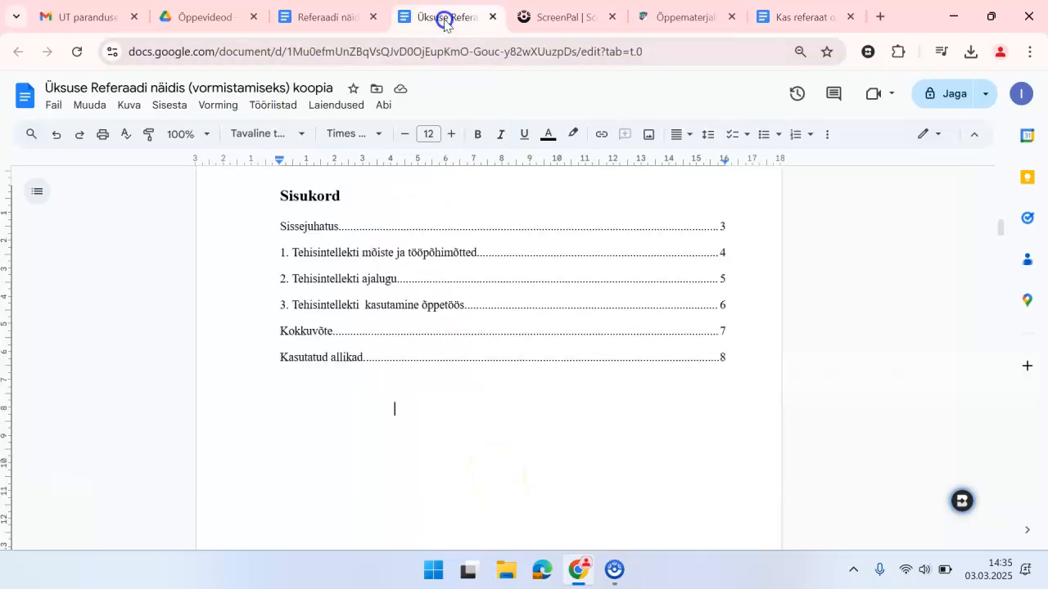
pyautogui.scroll(8, 526, 332)
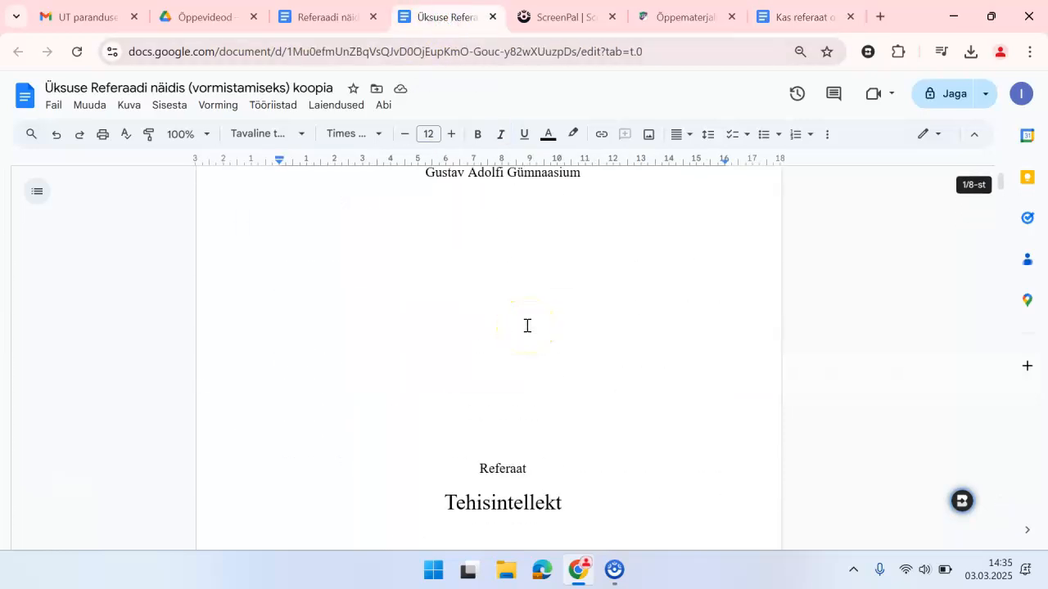
pyautogui.scroll(-15, 526, 325)
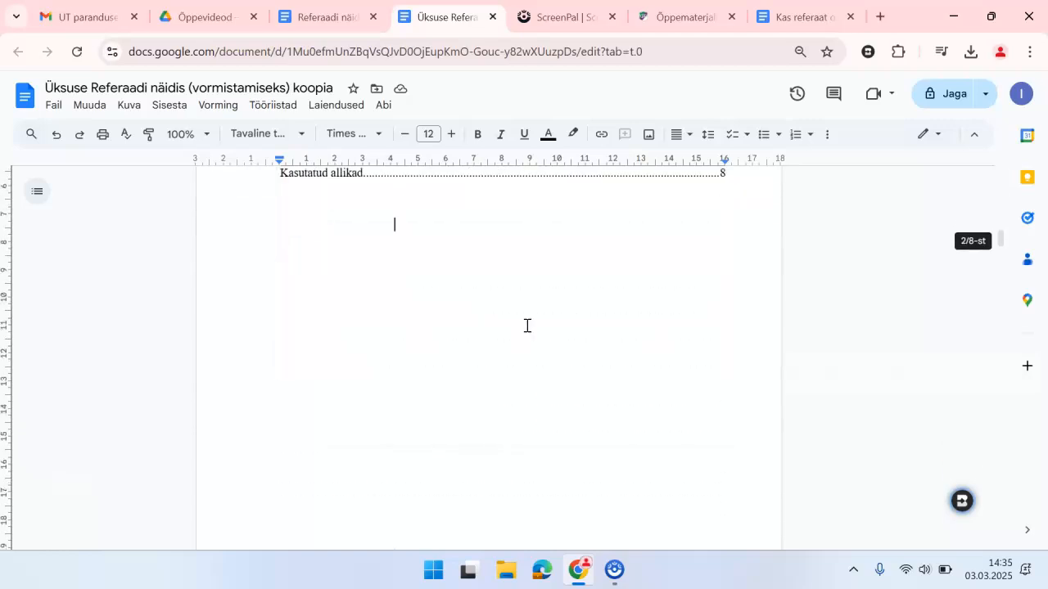
pyautogui.scroll(-3, 526, 325)
pyautogui.scroll(-15, 526, 326)
pyautogui.scroll(-15, 526, 325)
pyautogui.scroll(-10, 526, 325)
pyautogui.scroll(-10, 527, 326)
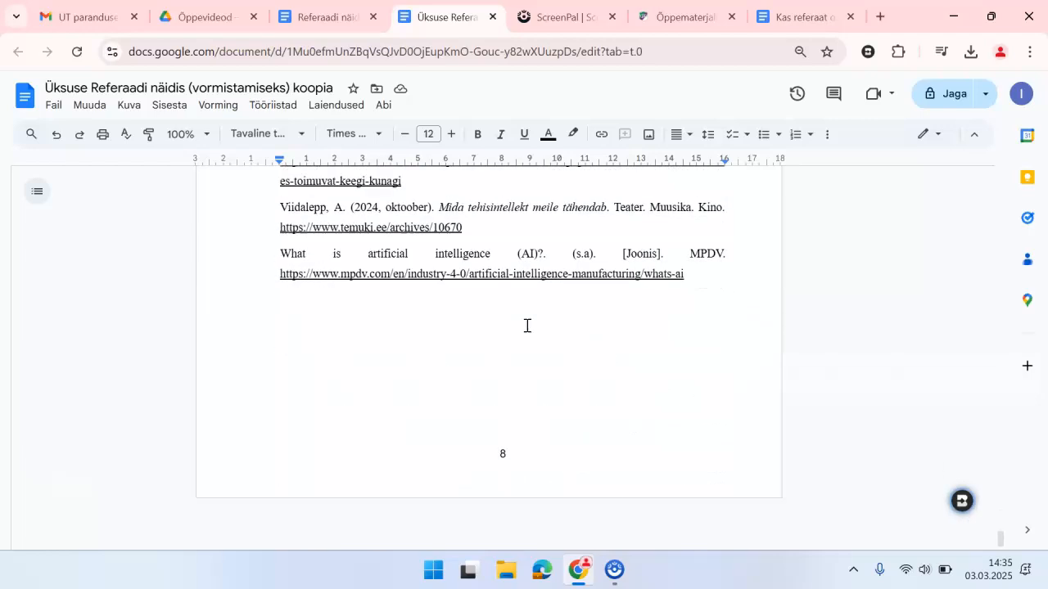